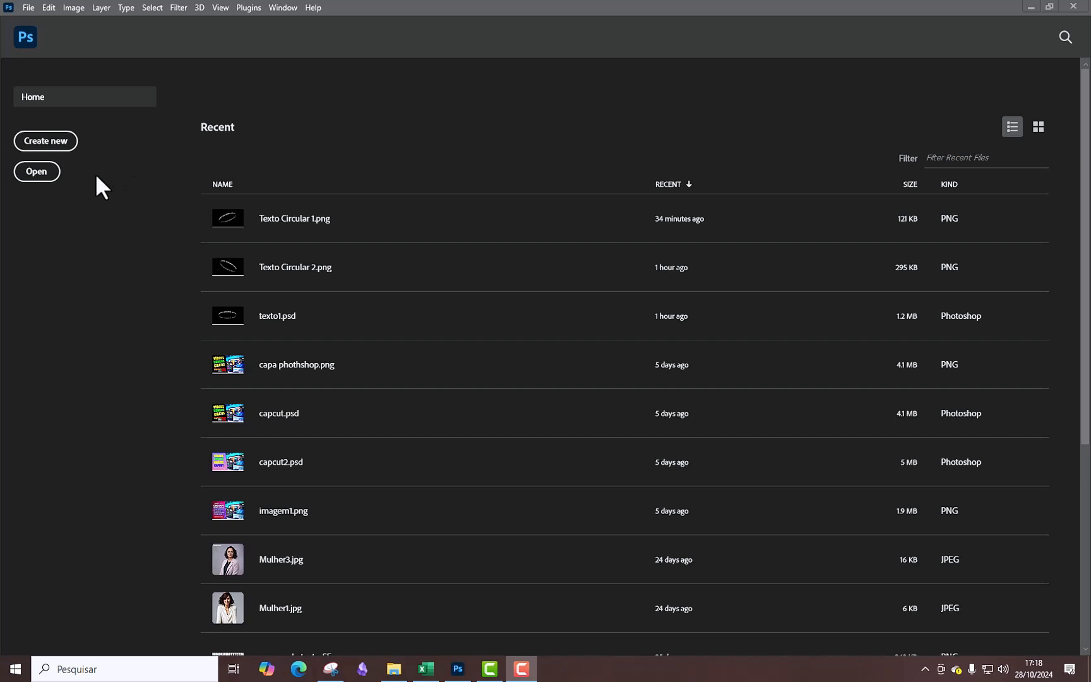
# Create a 1920 × 1080 px document with a resolution of 96 pixels/centimeter and invert its white background to black.
pyautogui.click(48, 141)
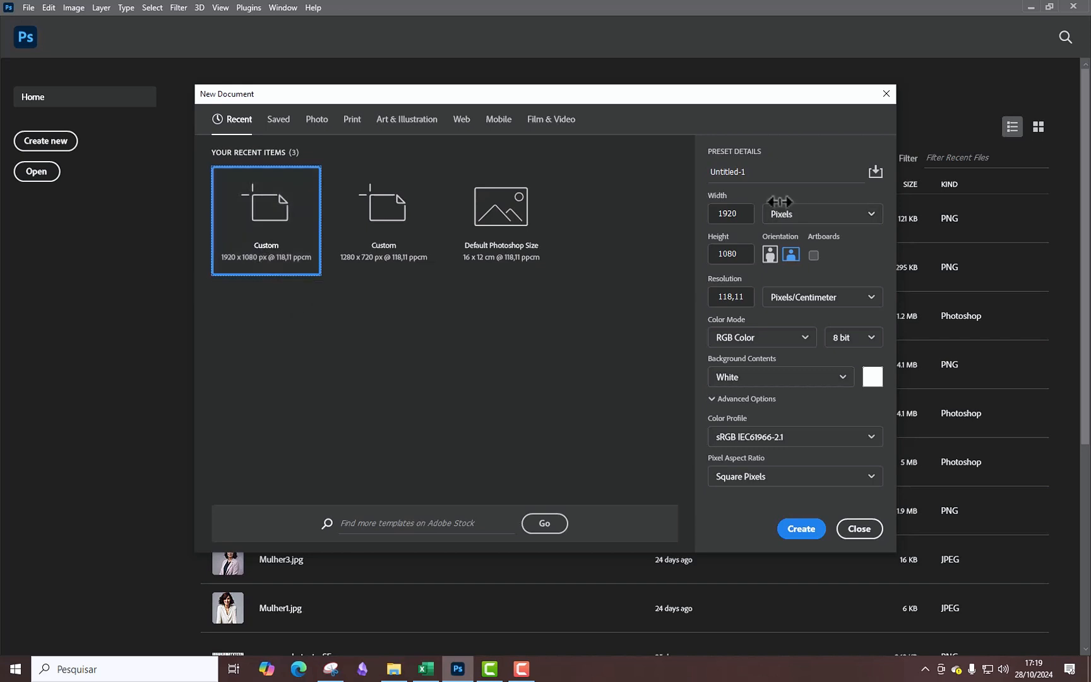
pyautogui.click(744, 215)
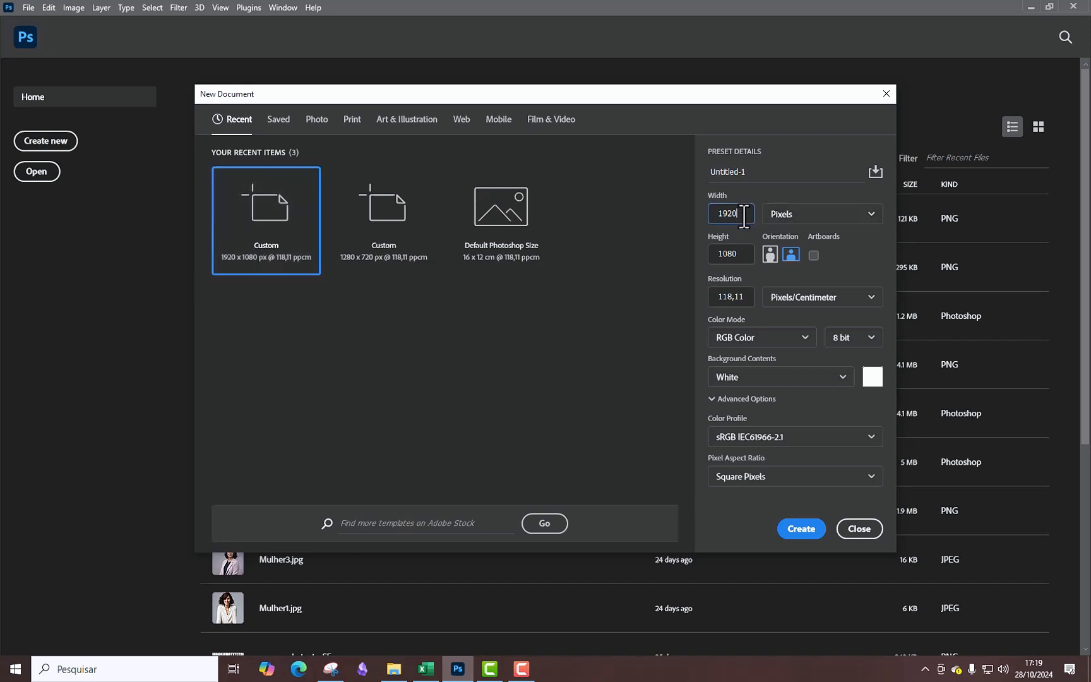
pyautogui.click(742, 257)
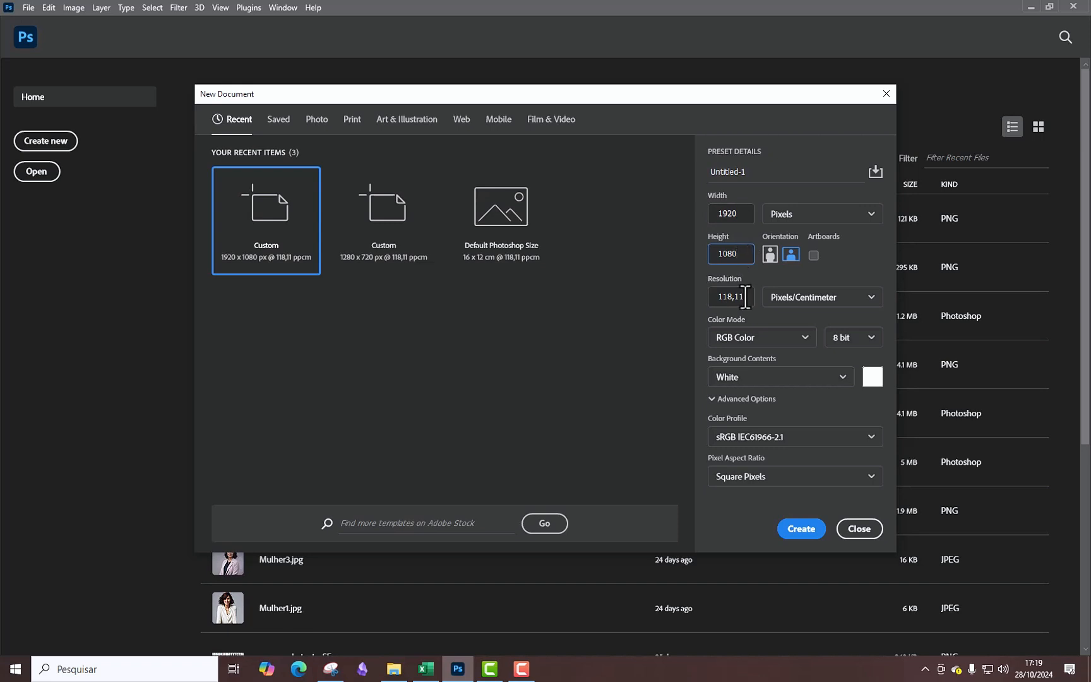
pyautogui.moveTo(745, 296); pyautogui.dragTo(717, 293)
pyautogui.write('96')
pyautogui.click(802, 529)
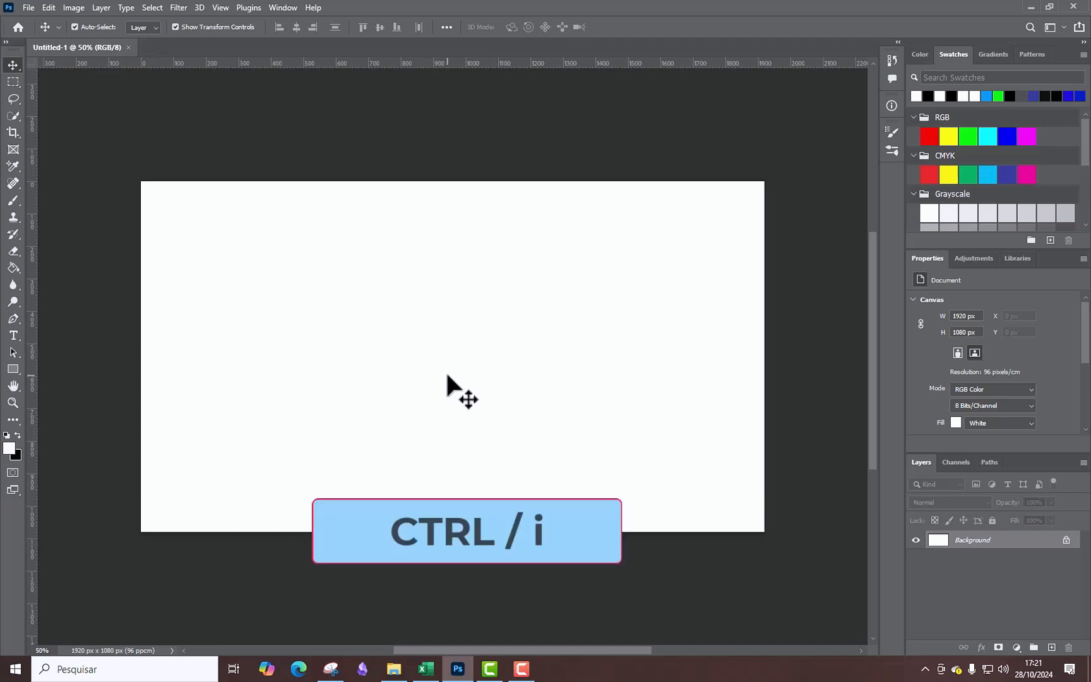
pyautogui.hotkey('ctrl', 'i')
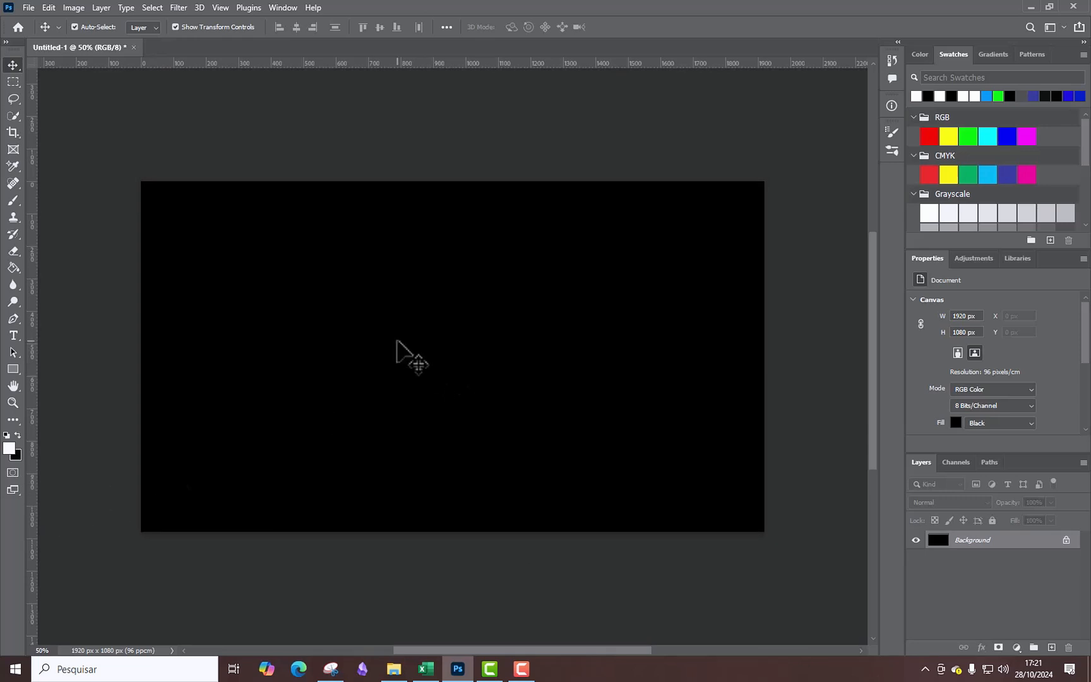
# Add a horizontal text line reading "LIGA DOS CAMPEÕES" on the upper-left area of the black canvas.
pyautogui.click(12, 334)
pyautogui.click(264, 317)
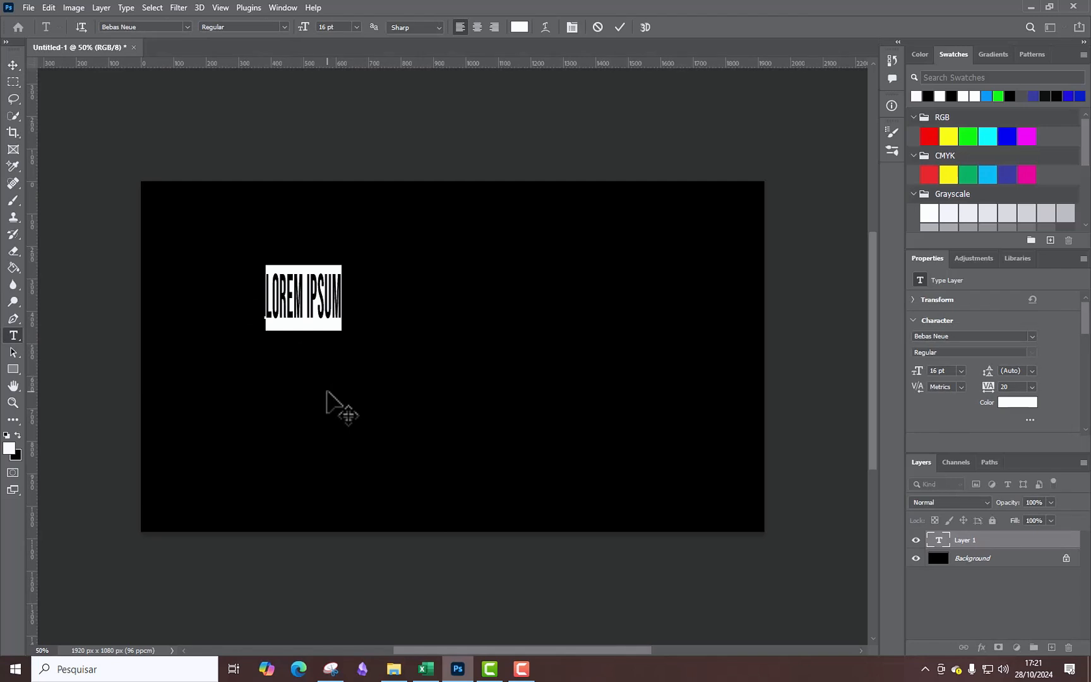
pyautogui.write('LIGA DOS CAMPE')
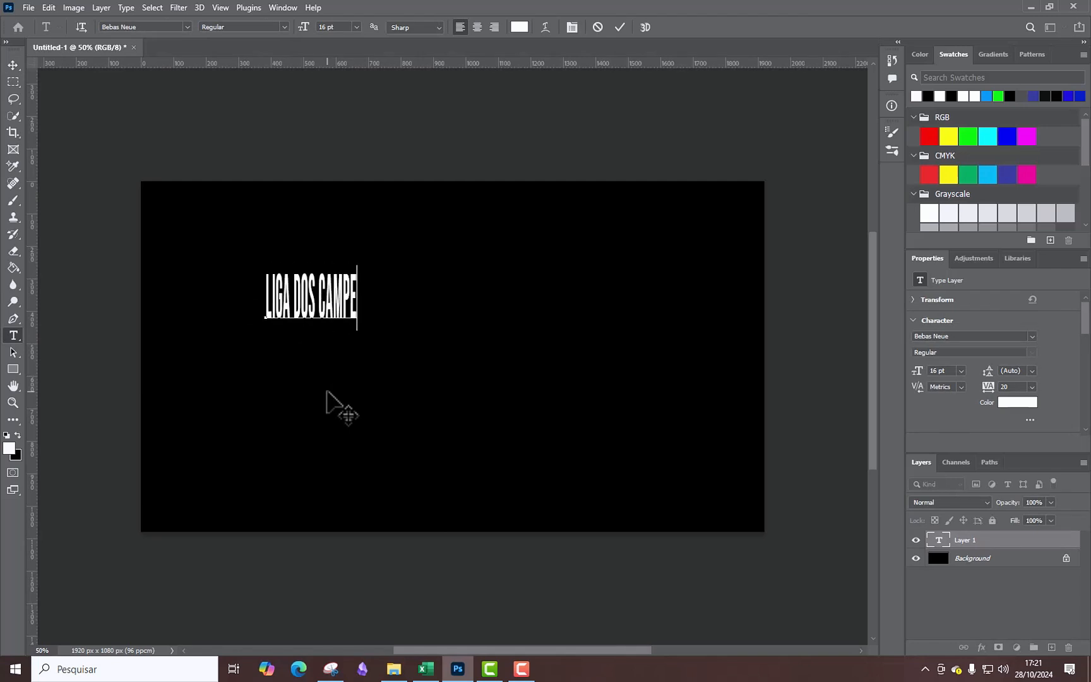
pyautogui.write('ÕES')
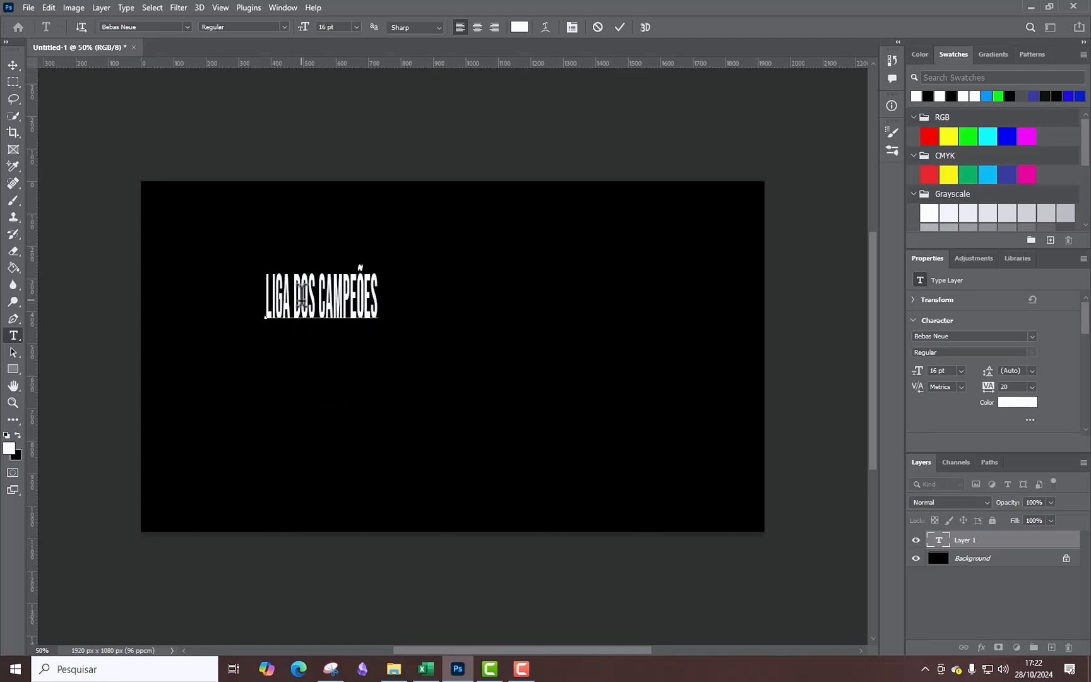
# Select the whole text and review its available fonts, sizes and anti-aliasing methods, keeping Bebas Neue, 16 pt and Sharp.
pyautogui.hotkey('ctrl', 'a')
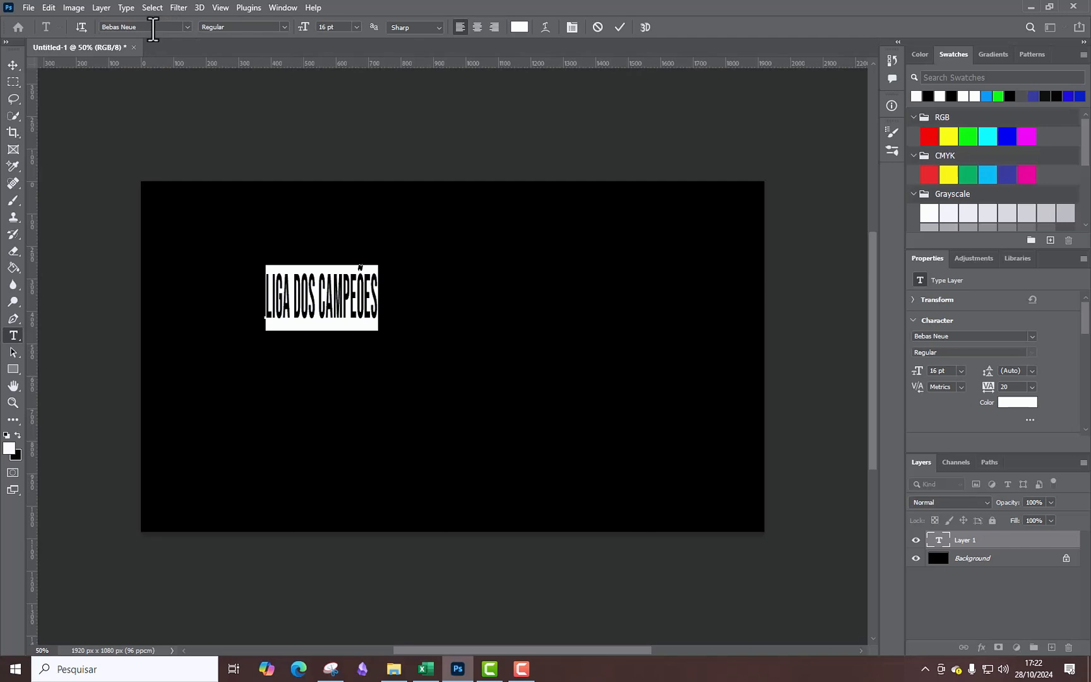
pyautogui.click(187, 25)
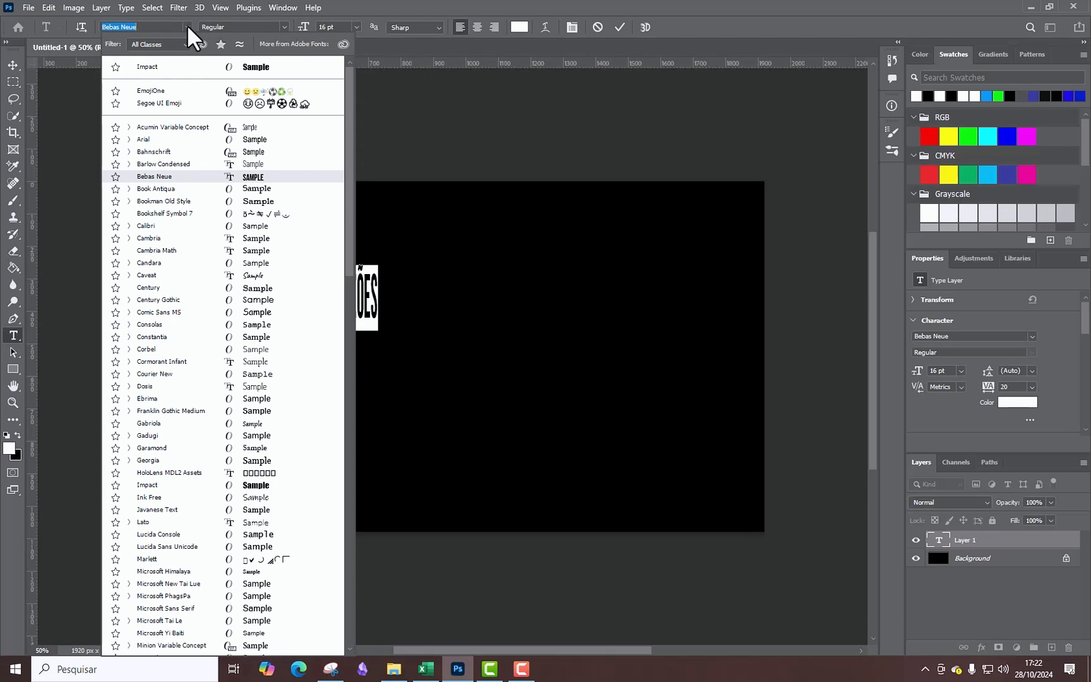
pyautogui.click(187, 25)
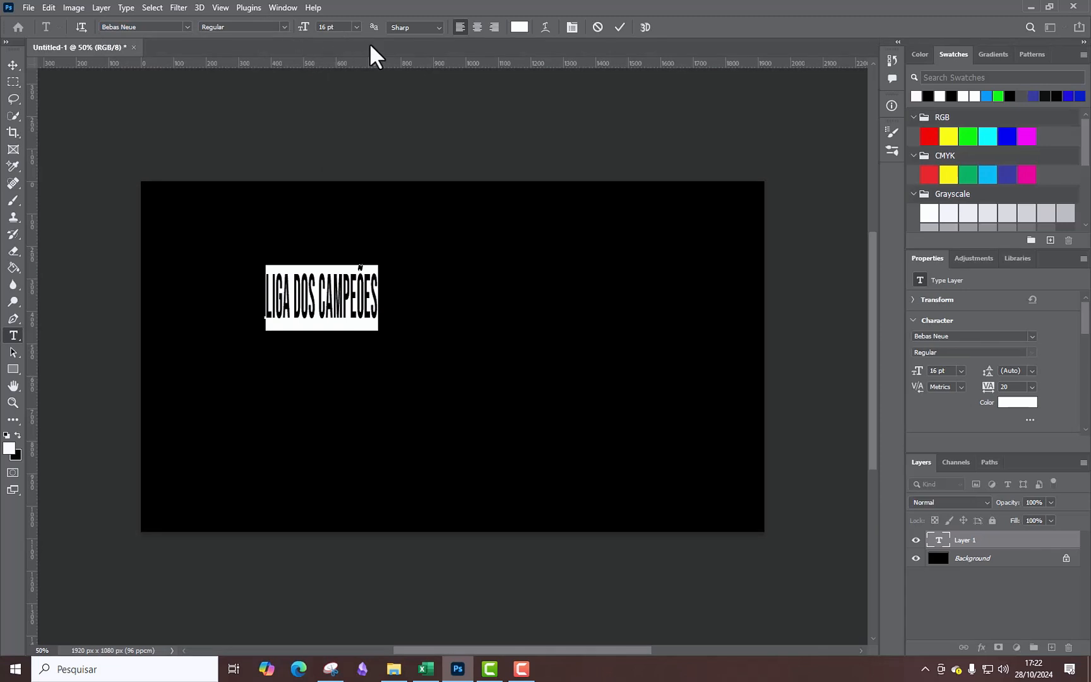
pyautogui.click(355, 26)
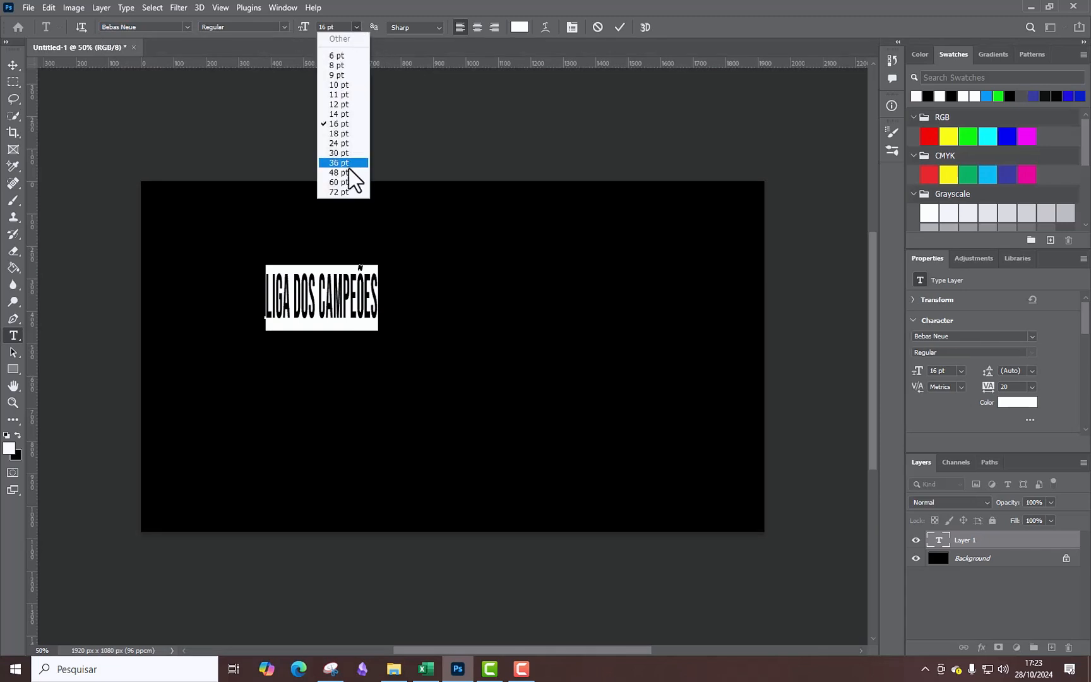
pyautogui.click(343, 30)
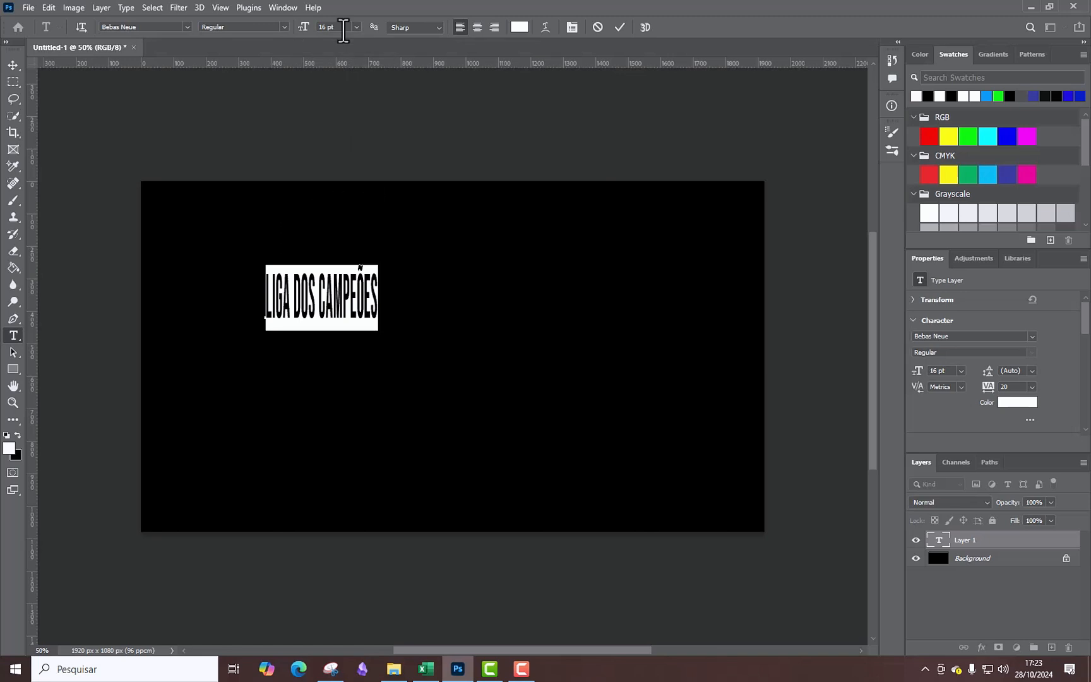
pyautogui.click(438, 28)
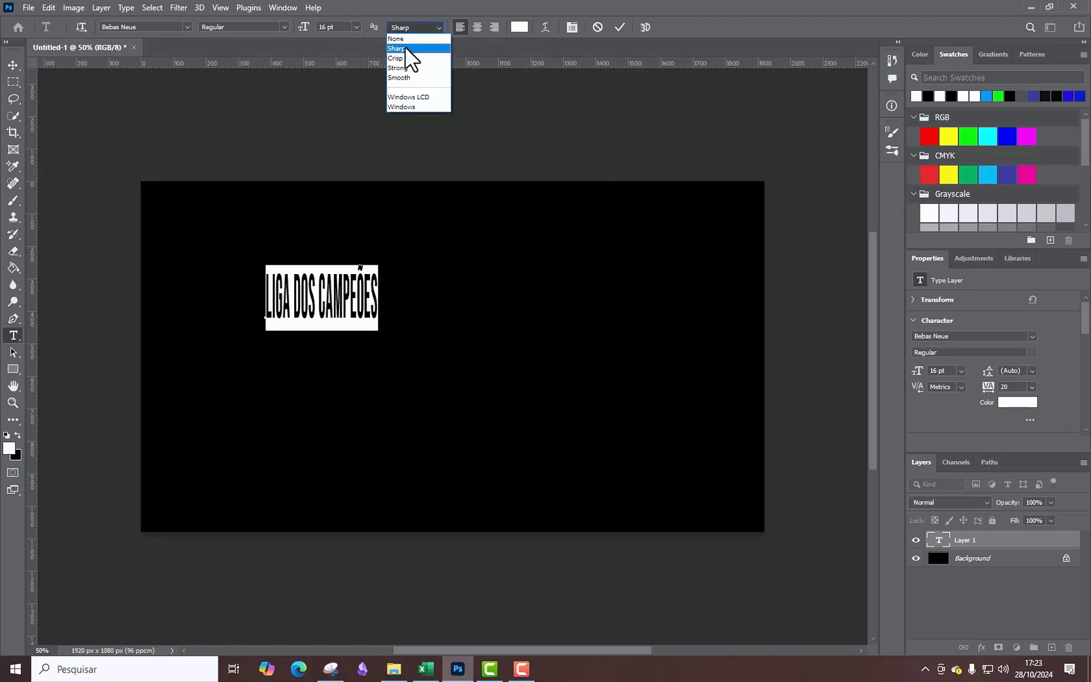
pyautogui.click(404, 49)
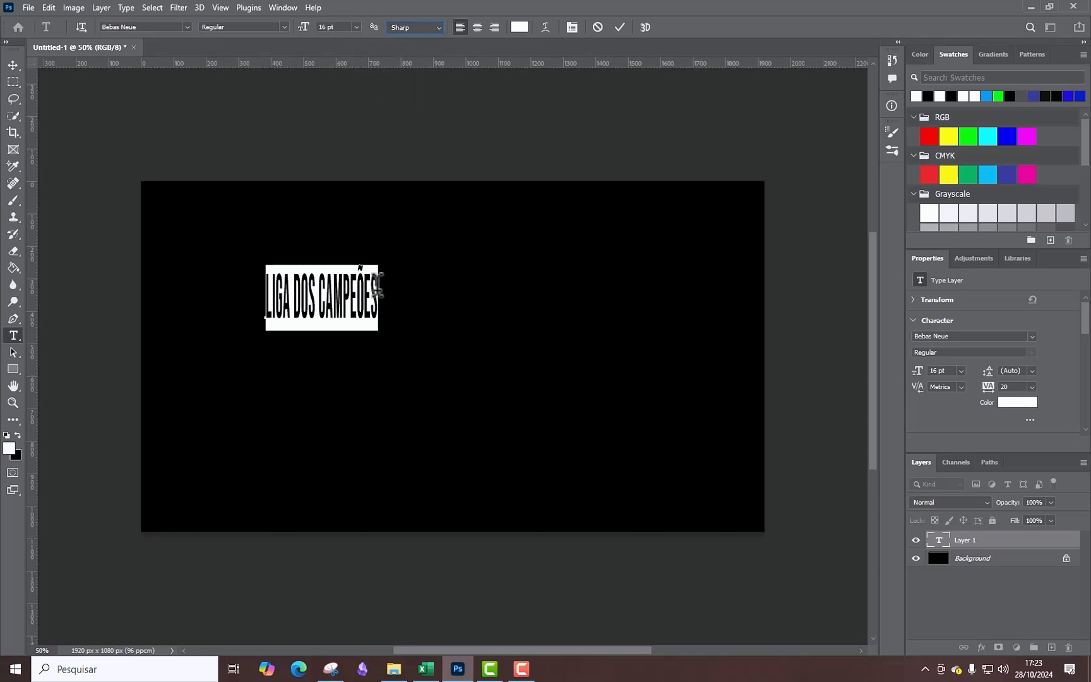
# Add a trailing space, copy the phrase and paste it twice to repeat it three times, and move the line to the canvas centre.
pyautogui.click(377, 285)
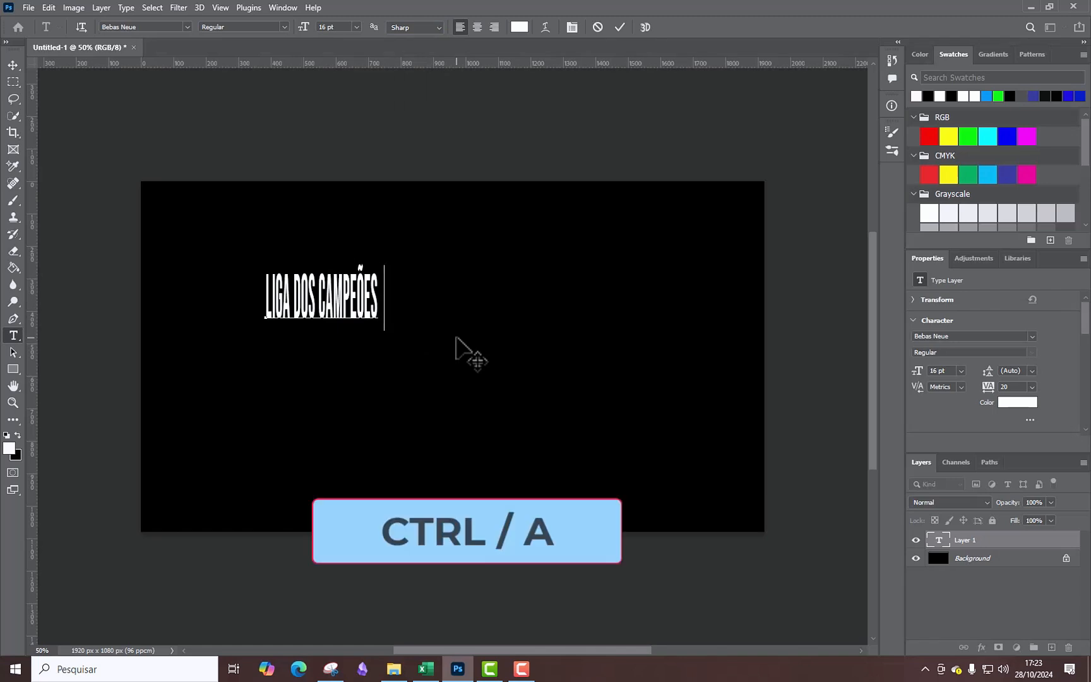
pyautogui.hotkey('ctrl', 'a')
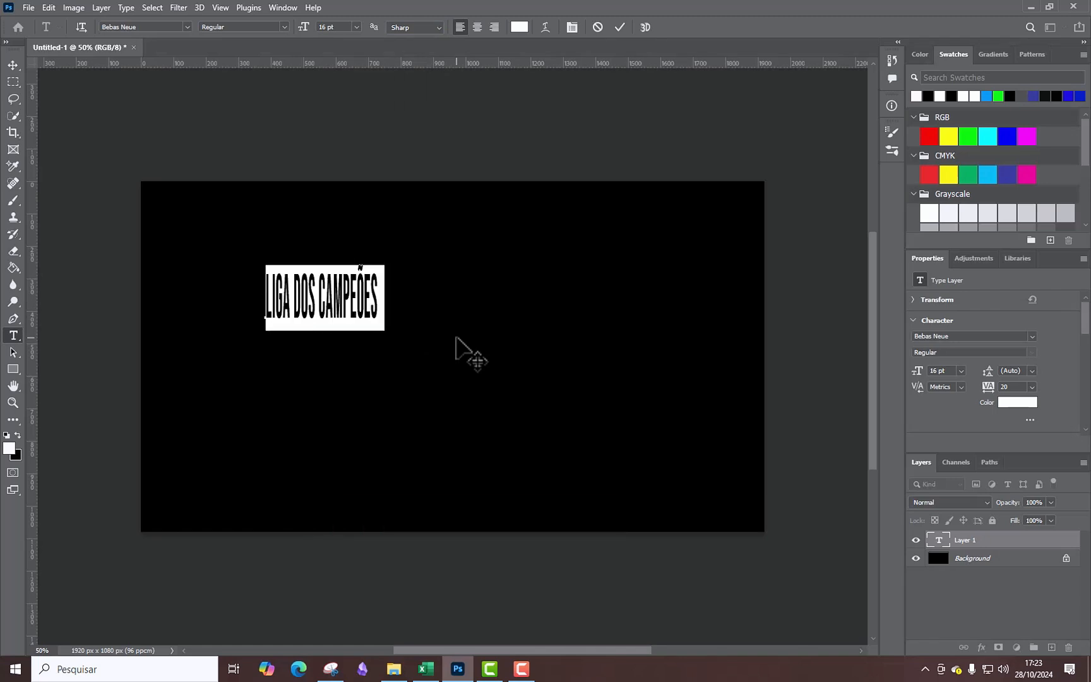
pyautogui.hotkey('ctrl', 'c')
pyautogui.press('Right')
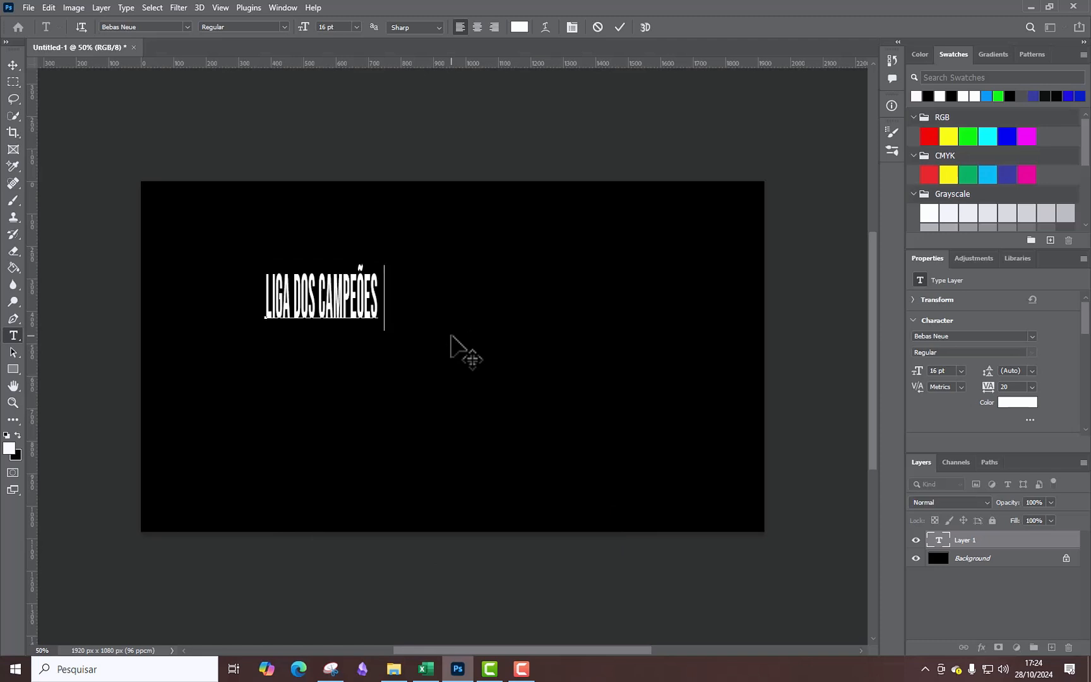
pyautogui.hotkey('ctrl', 'v')
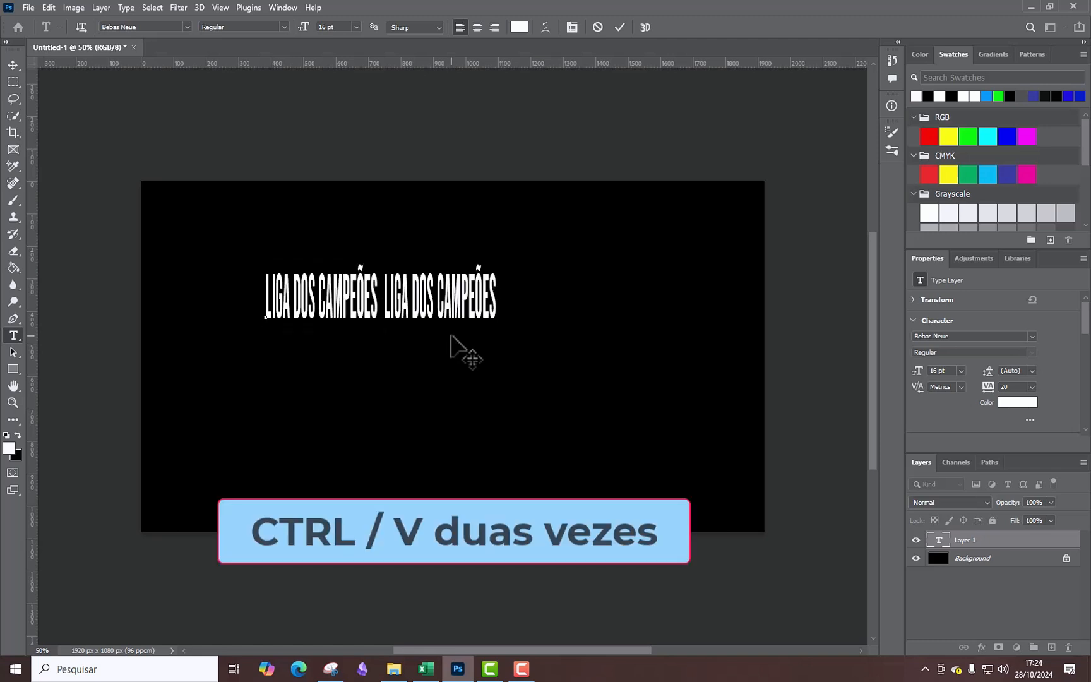
pyautogui.hotkey('ctrl', 'v')
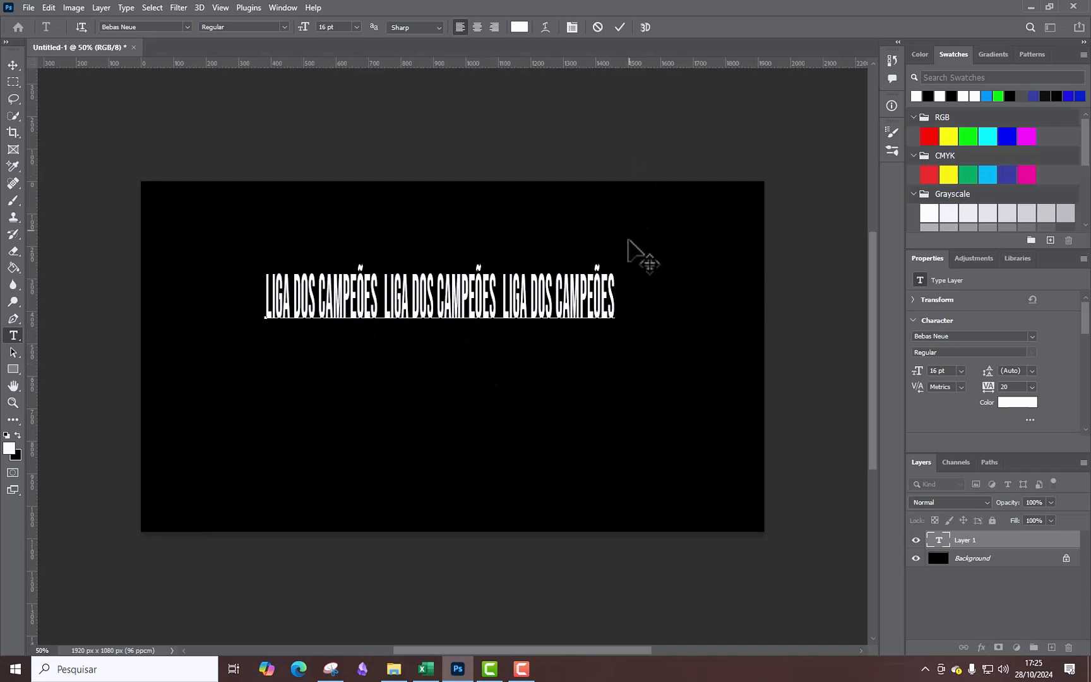
pyautogui.click(619, 27)
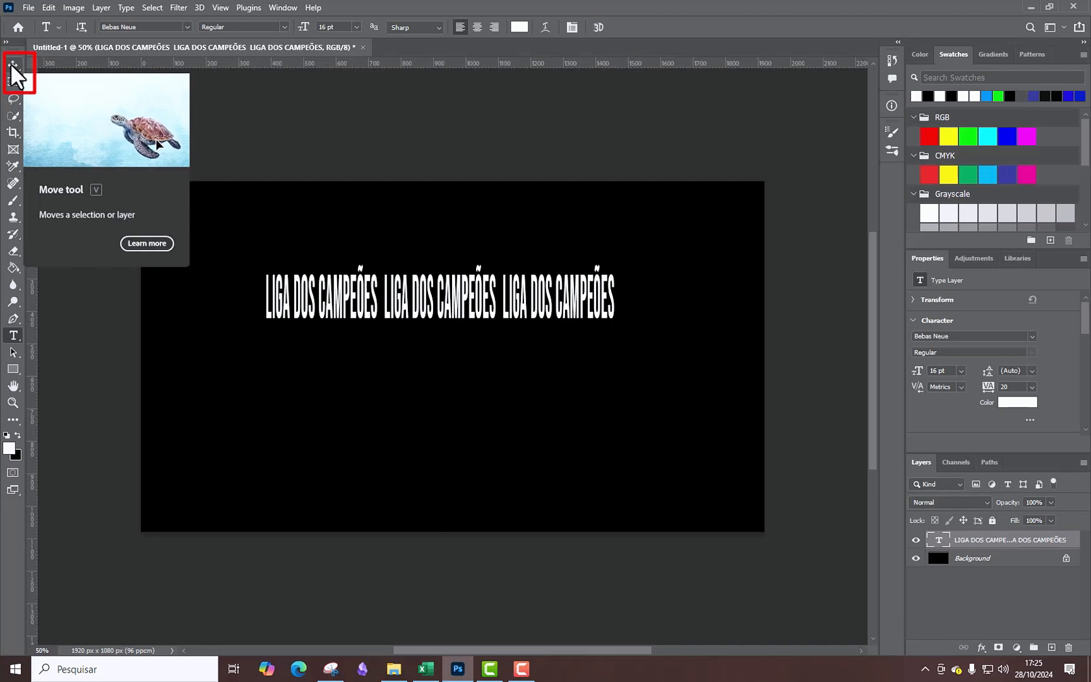
pyautogui.click(11, 63)
pyautogui.moveTo(427, 297); pyautogui.dragTo(439, 347)
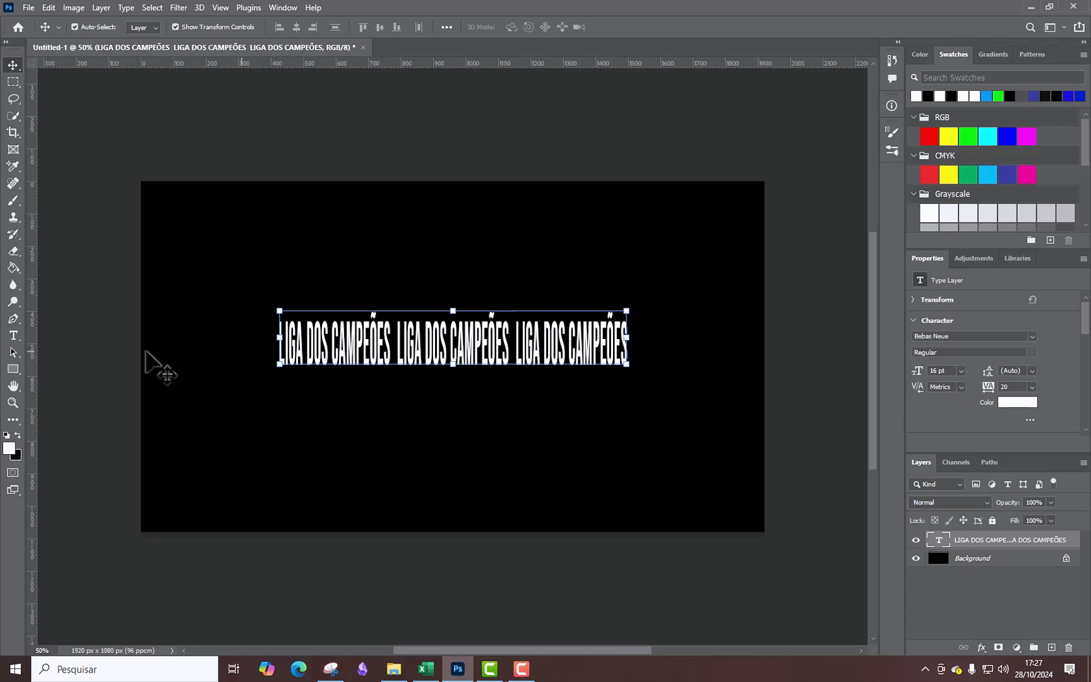
# Warp the text line with the horizontal Arch style at a bend of +100%.
pyautogui.click(14, 337)
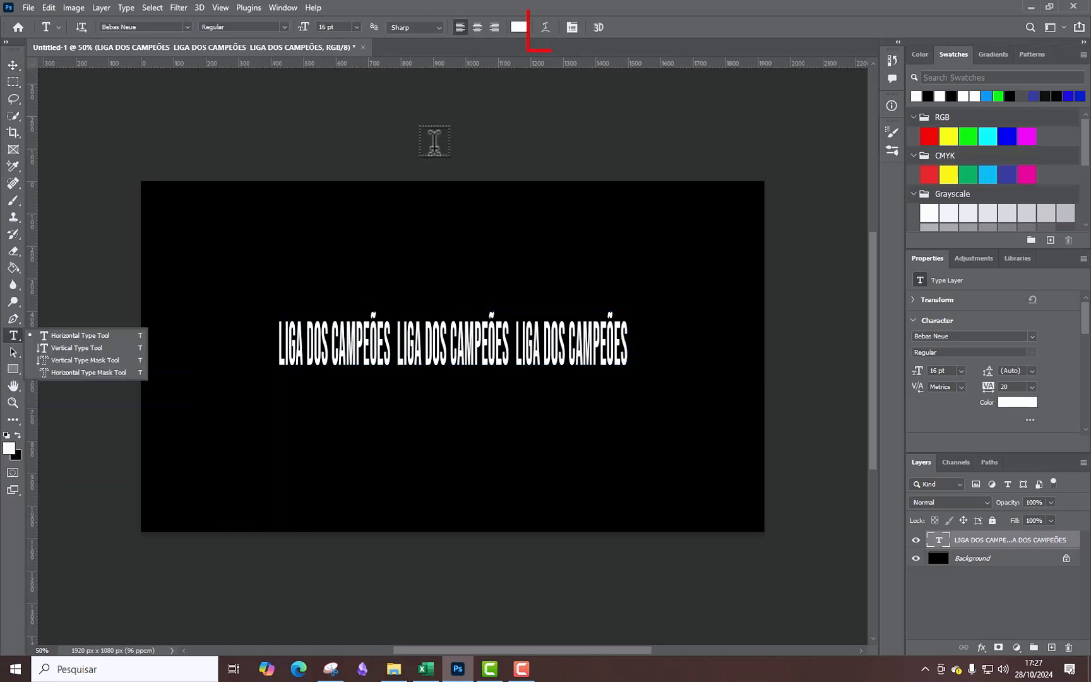
pyautogui.click(545, 27)
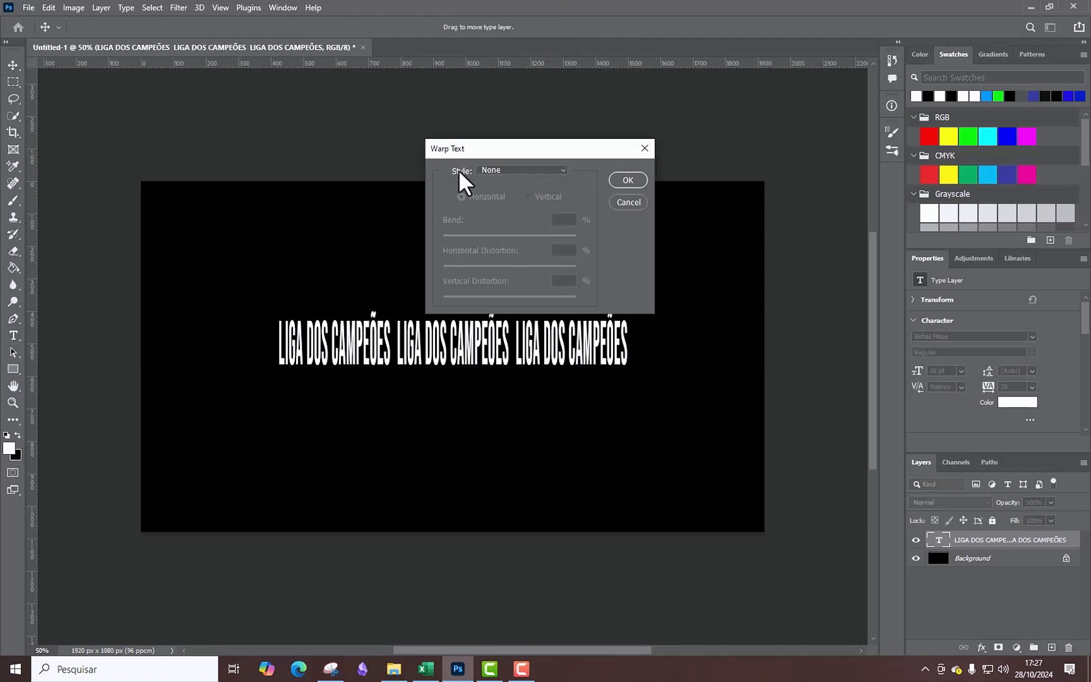
pyautogui.click(565, 169)
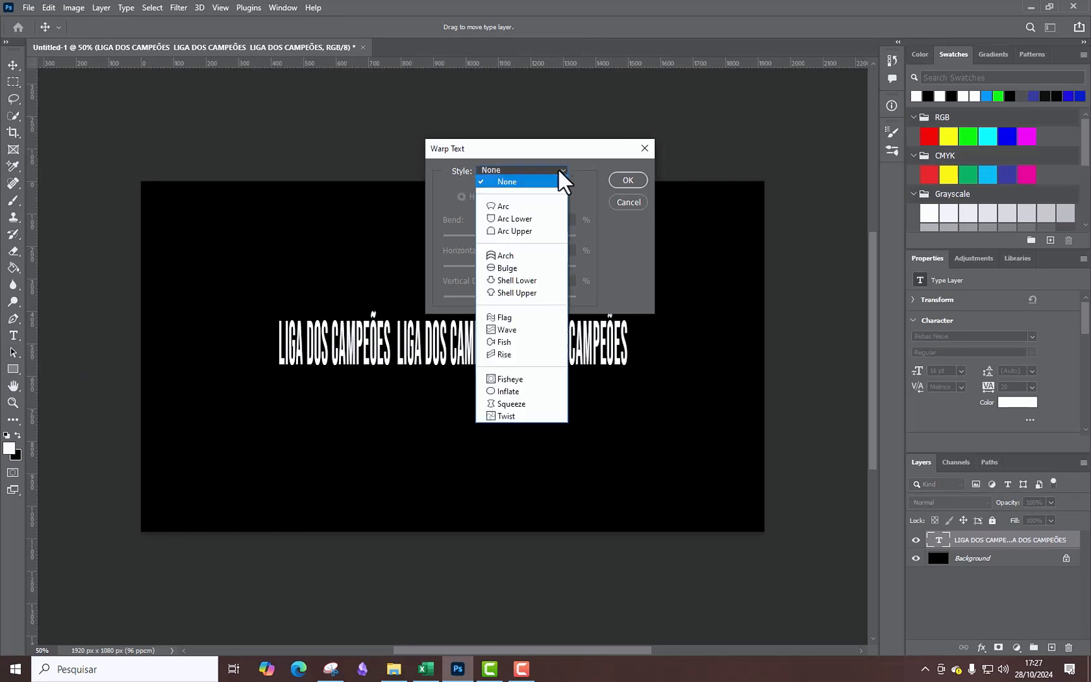
pyautogui.click(522, 264)
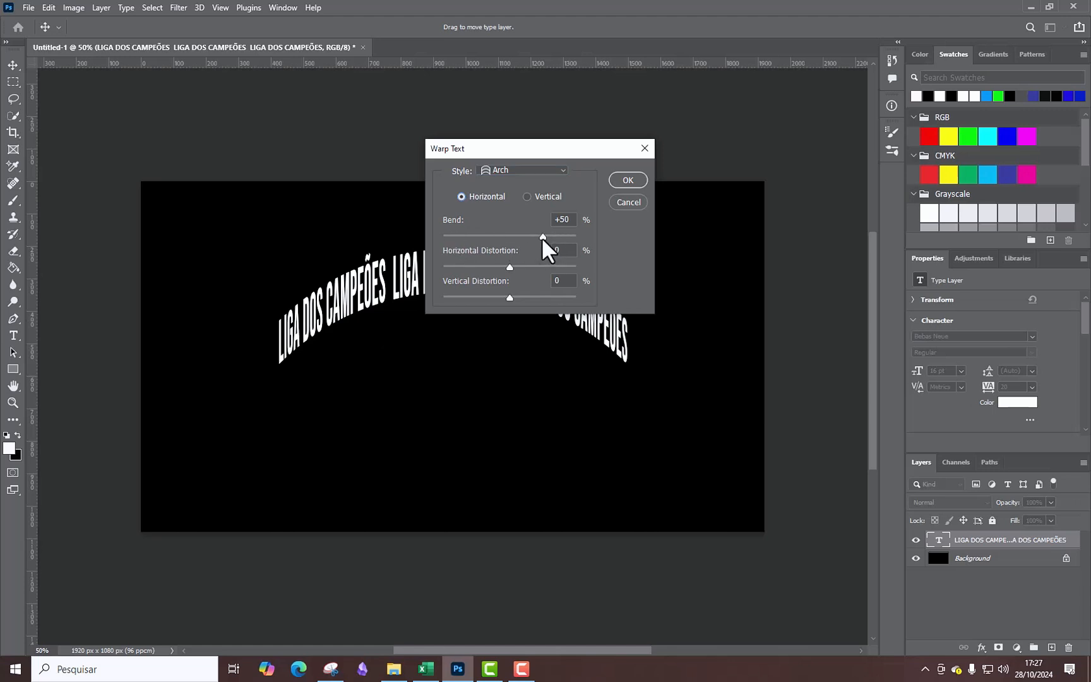
pyautogui.moveTo(542, 239); pyautogui.dragTo(578, 235)
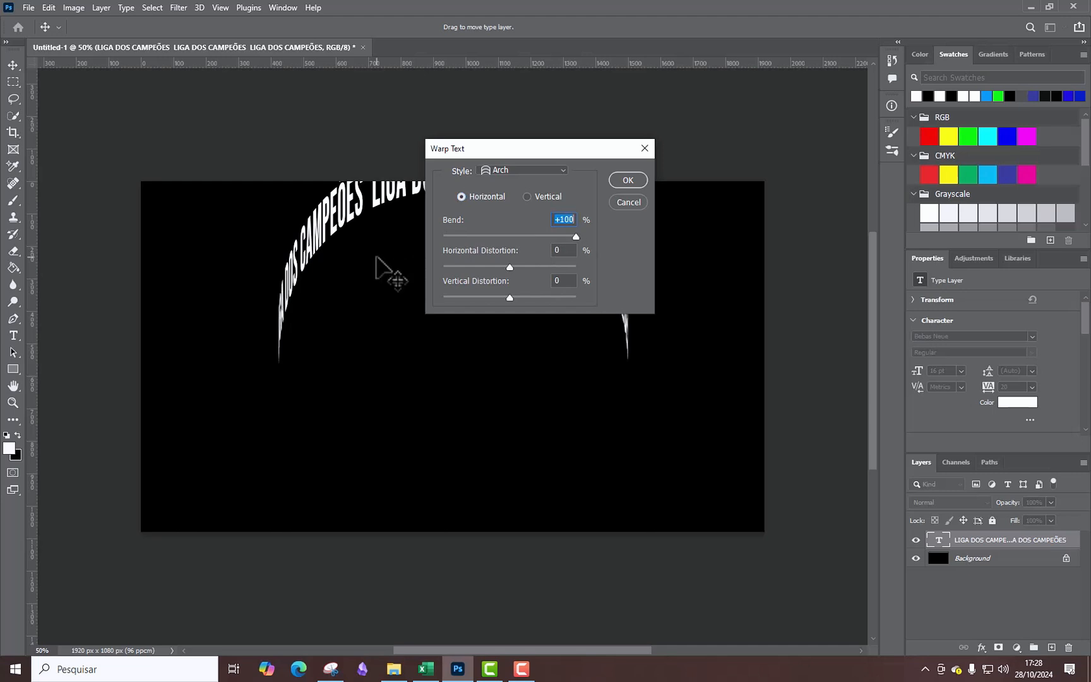
pyautogui.click(628, 180)
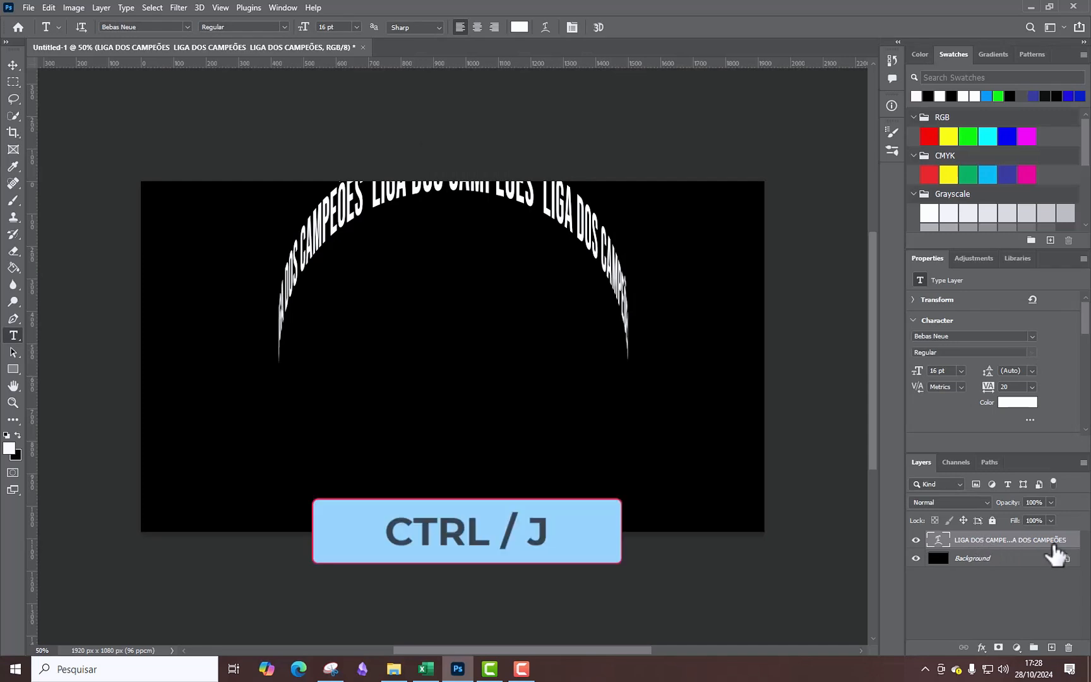
# Duplicate the arched text layer and set the copy's warp bend to -100% to form the lower half of the ring.
pyautogui.hotkey('ctrl', 'j')
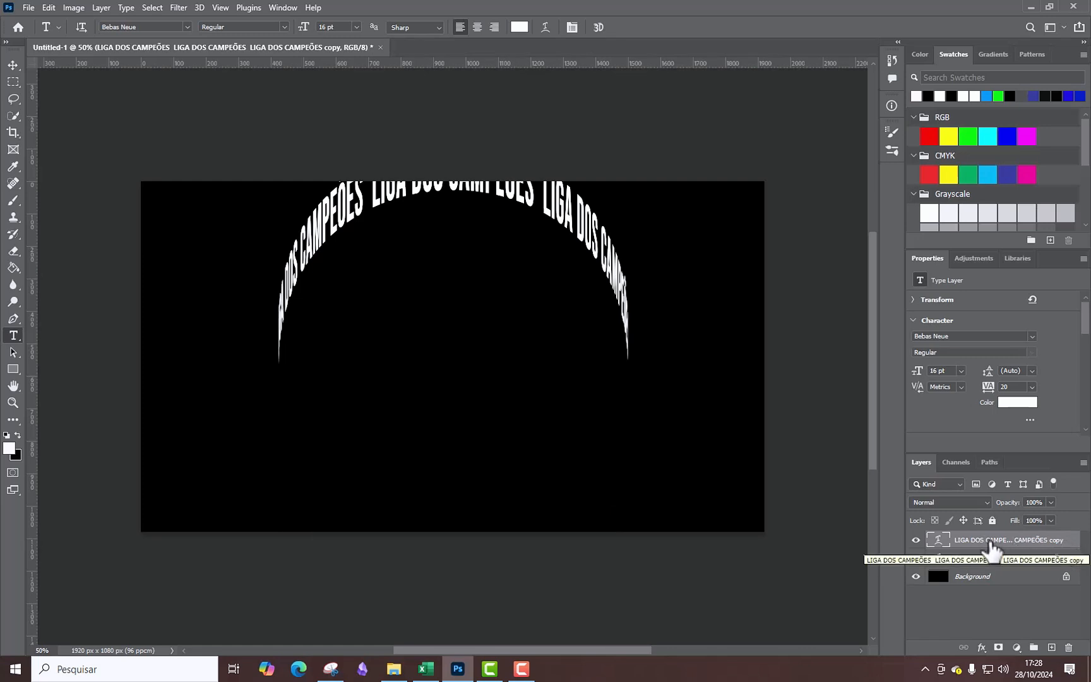
pyautogui.click(545, 28)
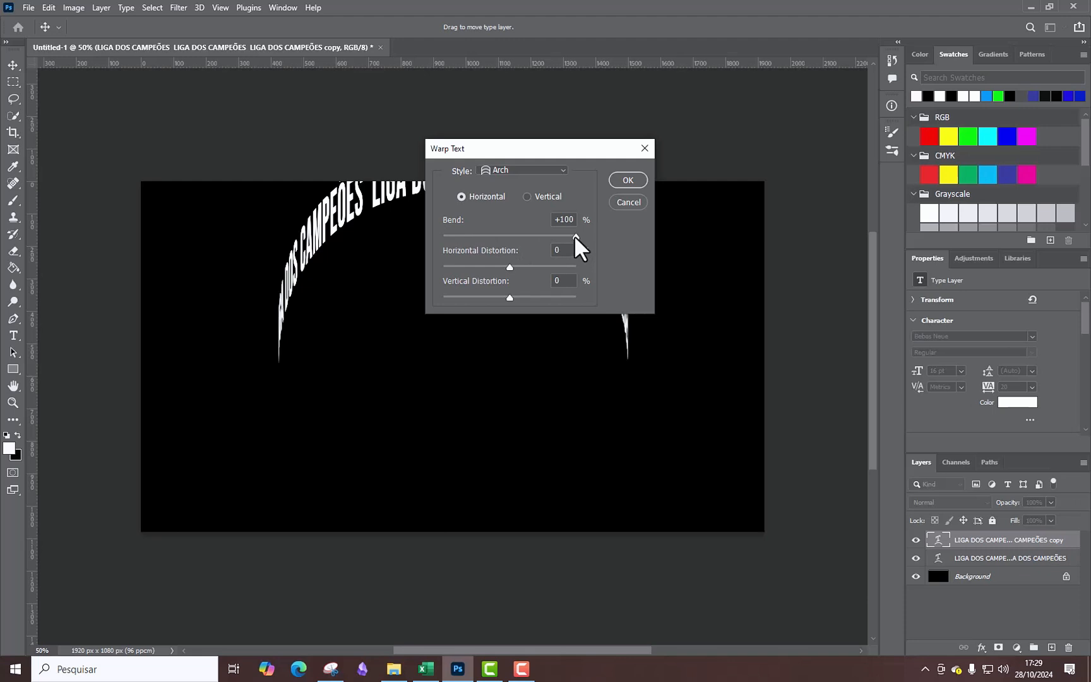
pyautogui.moveTo(576, 236); pyautogui.dragTo(440, 236)
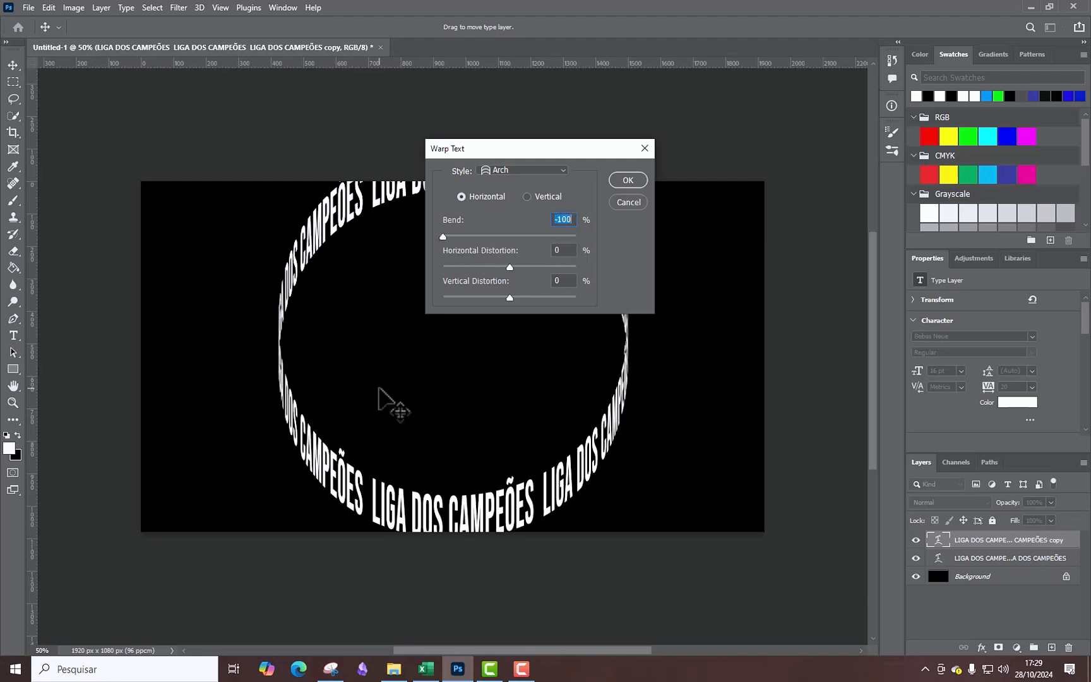
pyautogui.click(628, 181)
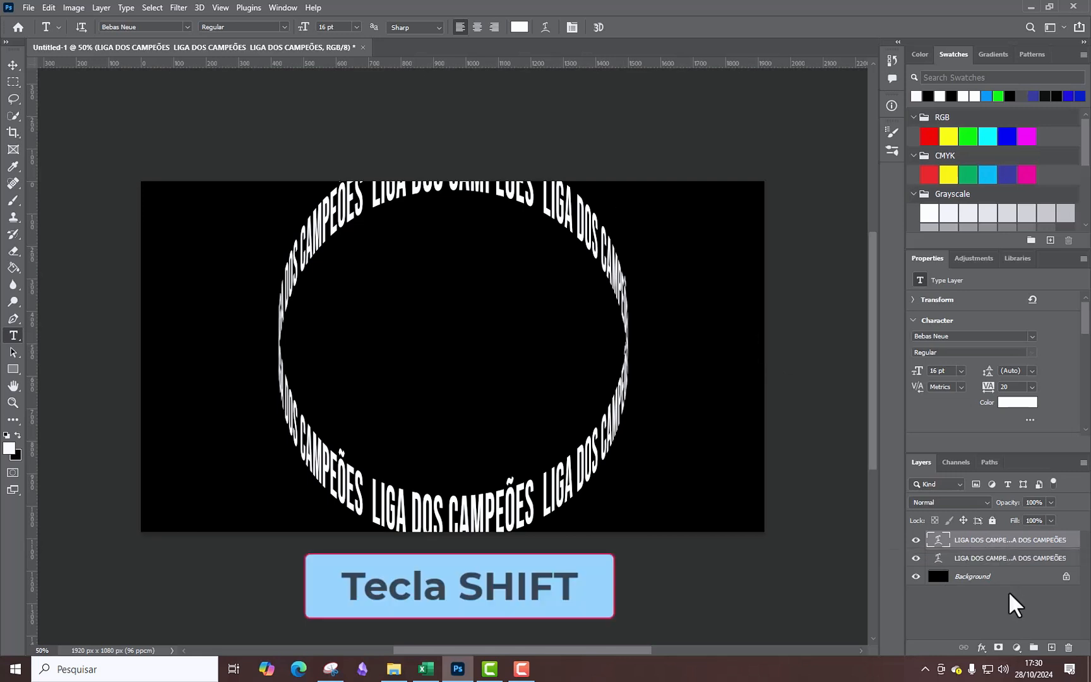
# Select both arched text layers and squash them vertically about their centre into an ellipse about 1075 × 483 px.
pyautogui.keyDown('shift'); pyautogui.click(1032, 557); pyautogui.keyUp('shift')
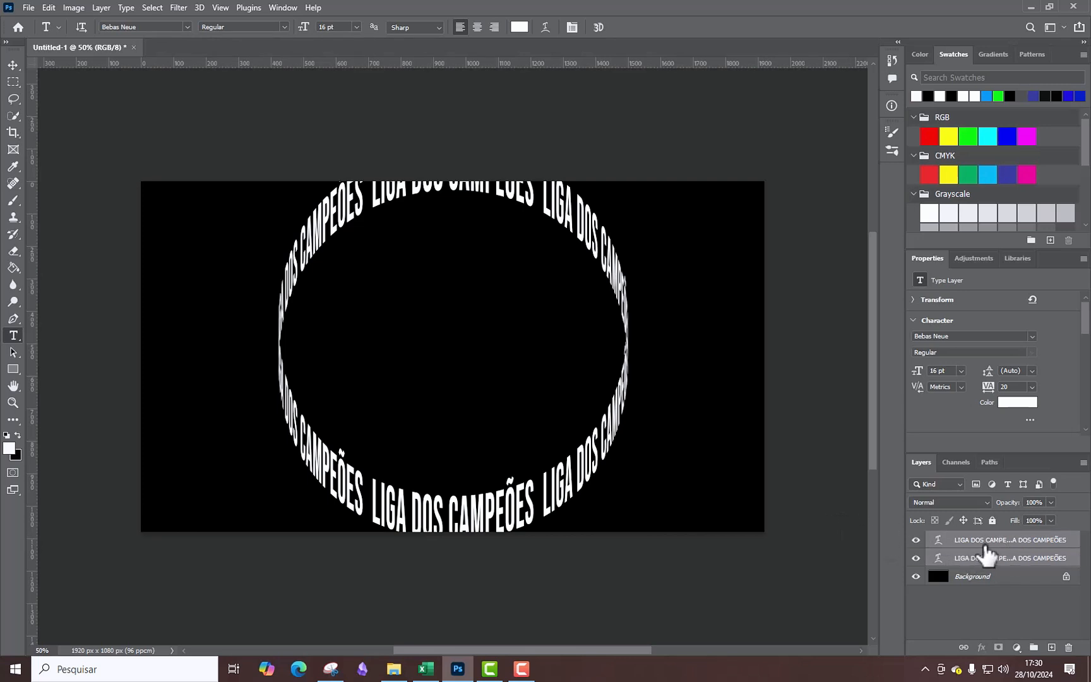
pyautogui.hotkey('ctrl', 't')
pyautogui.hotkey('ctrl', 't')
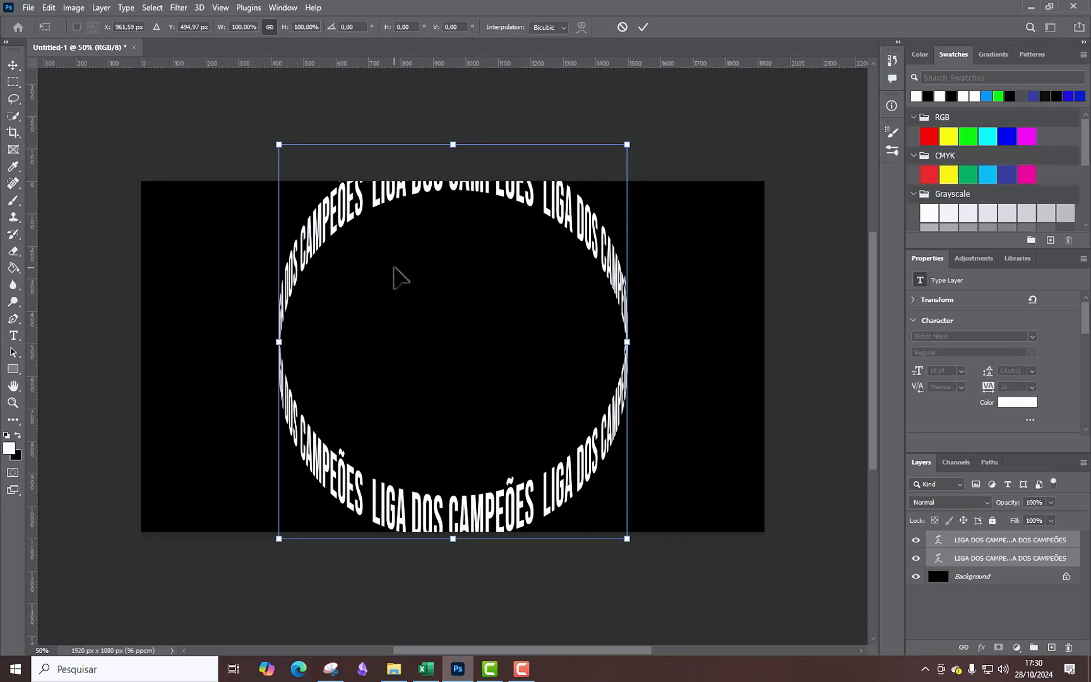
pyautogui.hotkey('shift', 'alt')
pyautogui.moveTo(454, 144); pyautogui.dragTo(450, 262)
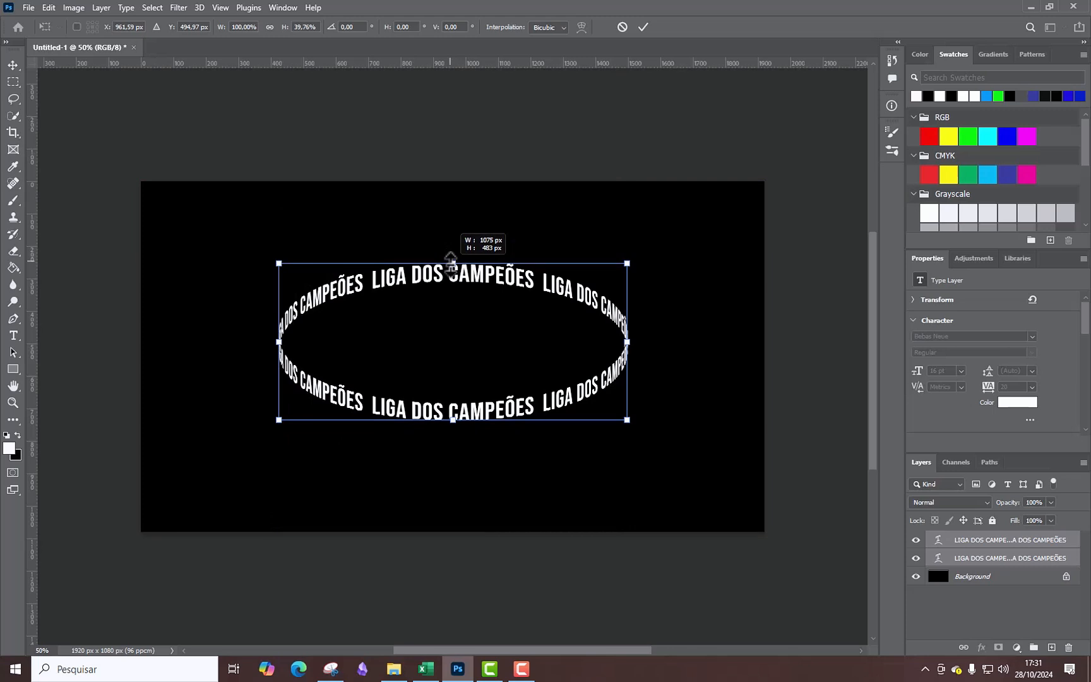
pyautogui.moveTo(450, 261); pyautogui.dragTo(450, 263)
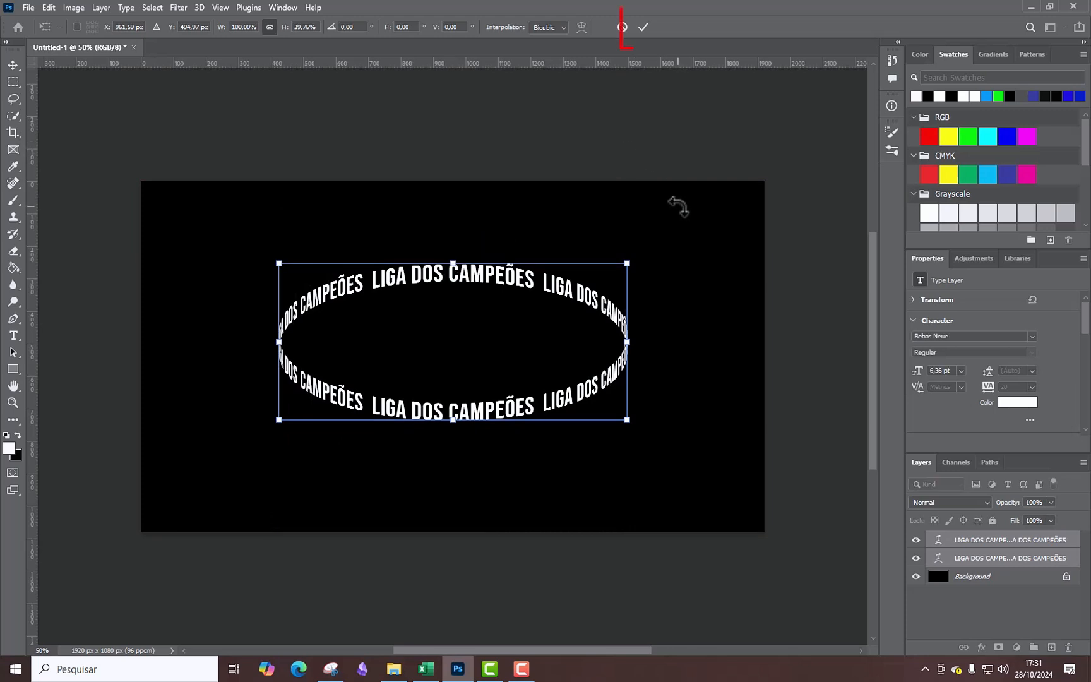
pyautogui.click(642, 27)
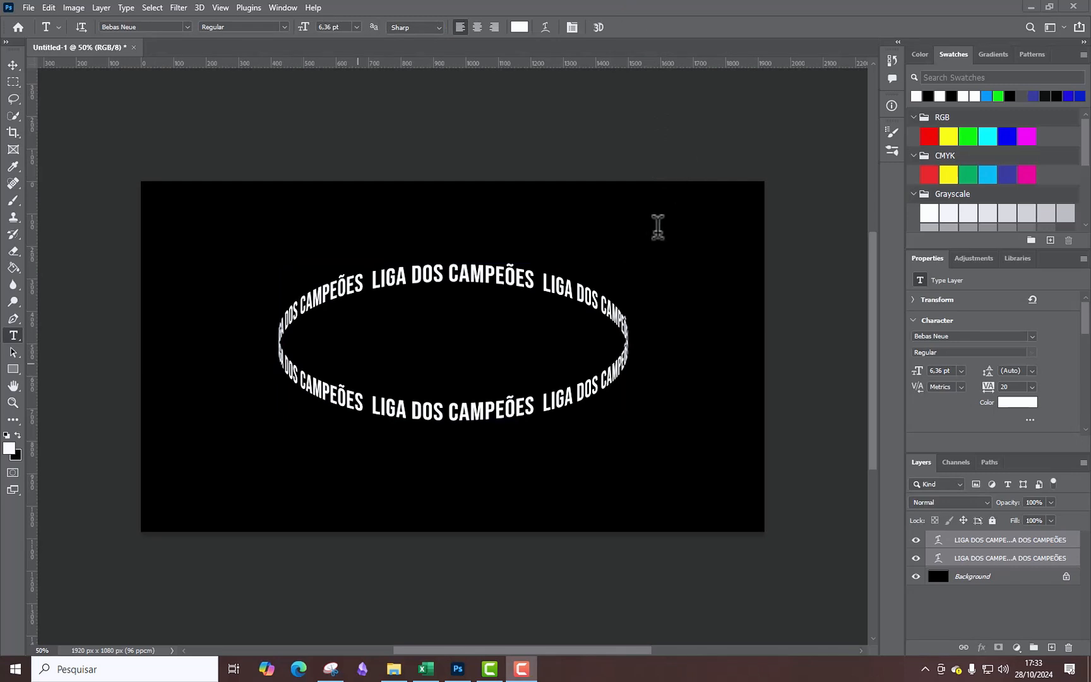
pyautogui.rightClick(994, 540)
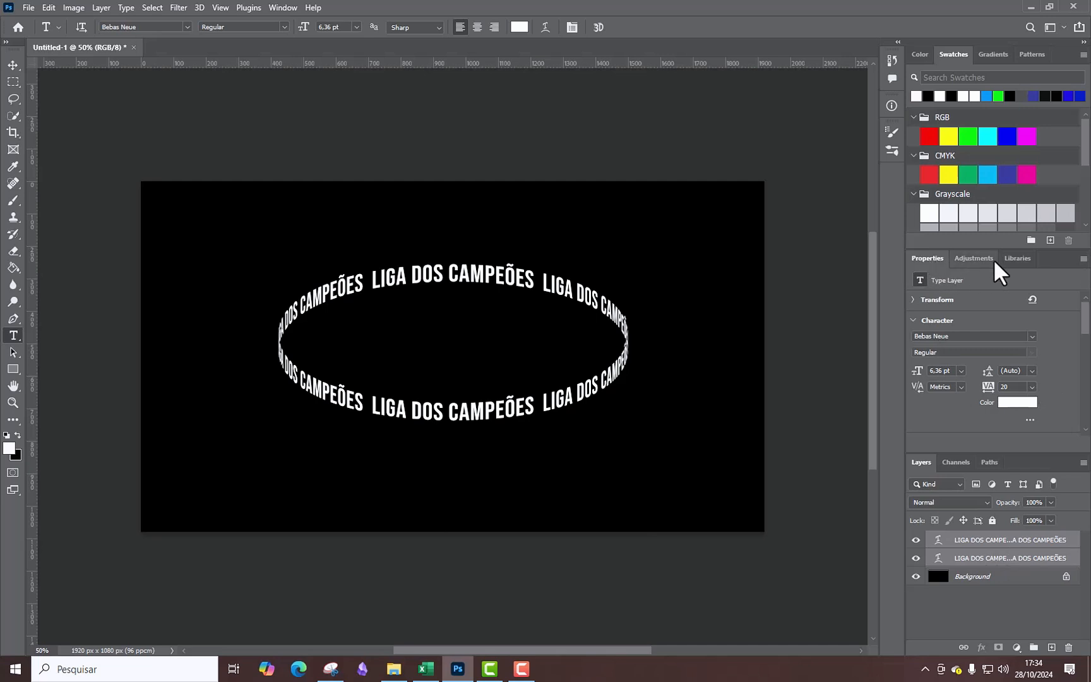
pyautogui.click(282, 9)
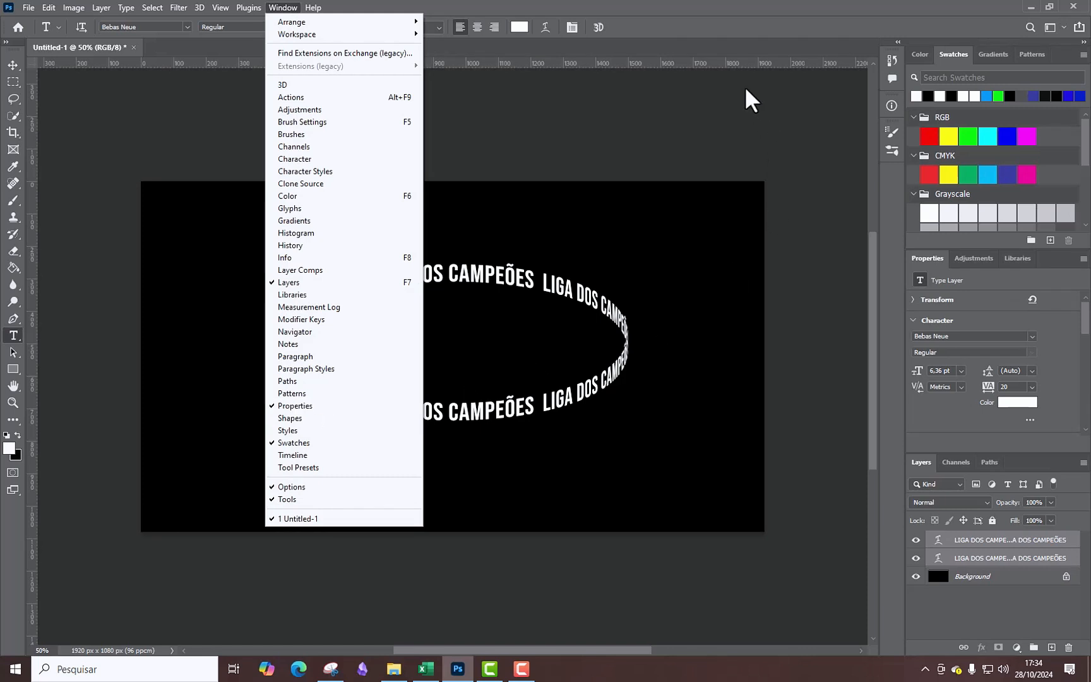
pyautogui.click(683, 18)
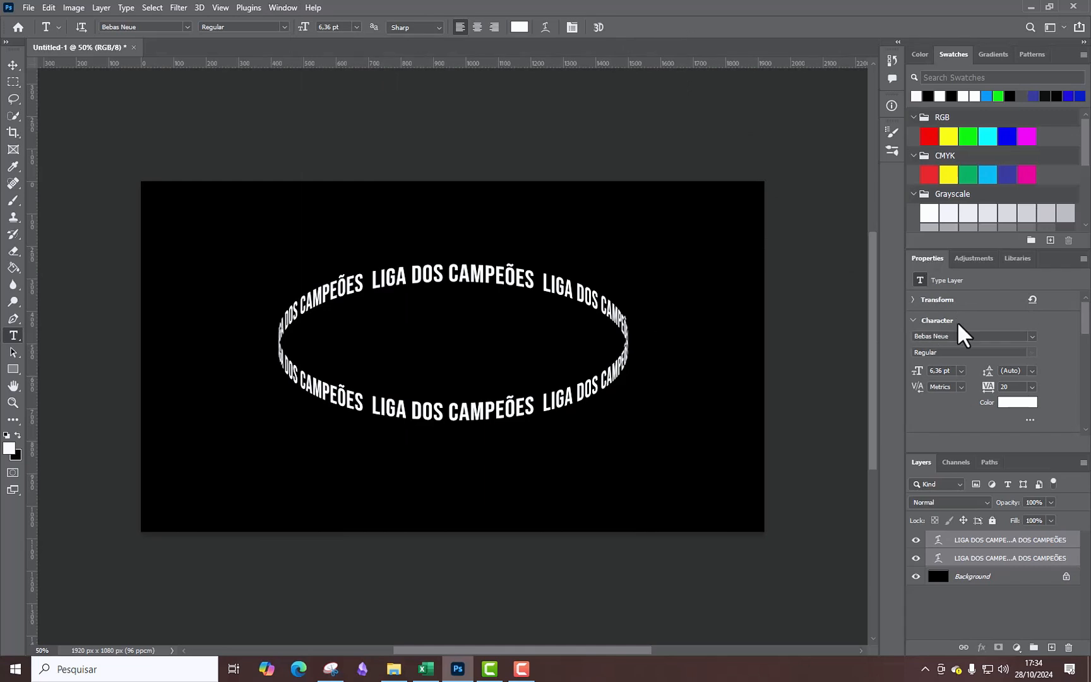
# Show the extra character settings and set the vertical scale of both text layers to 377%.
pyautogui.click(1029, 420)
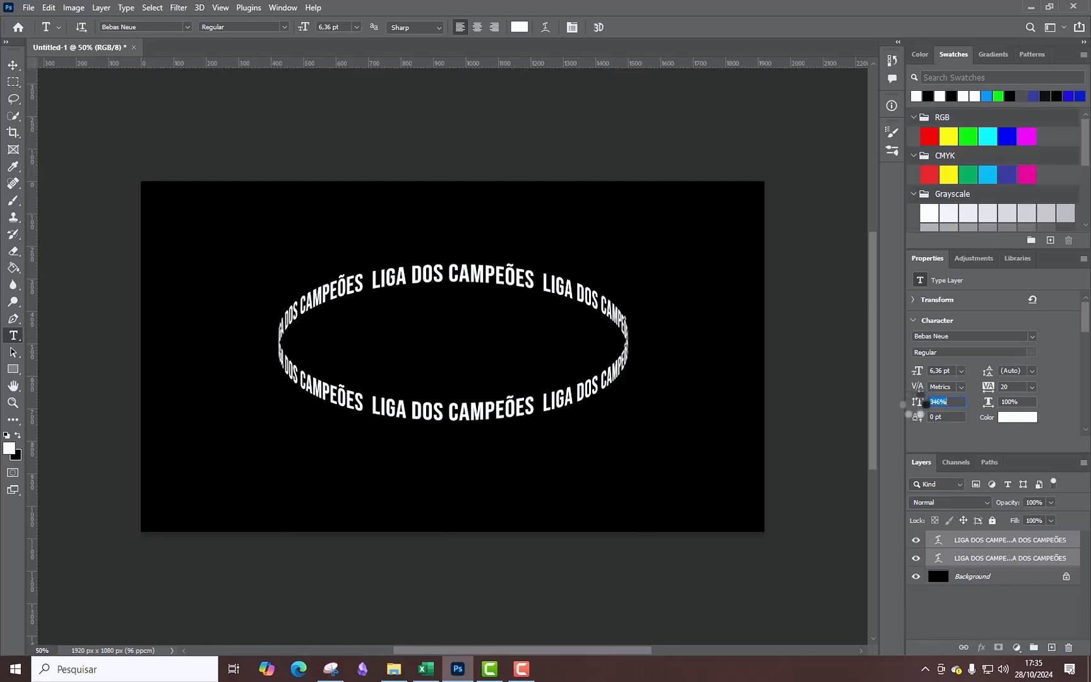
pyautogui.moveTo(917, 405); pyautogui.dragTo(926, 403)
pyautogui.moveTo(919, 407); pyautogui.dragTo(943, 401)
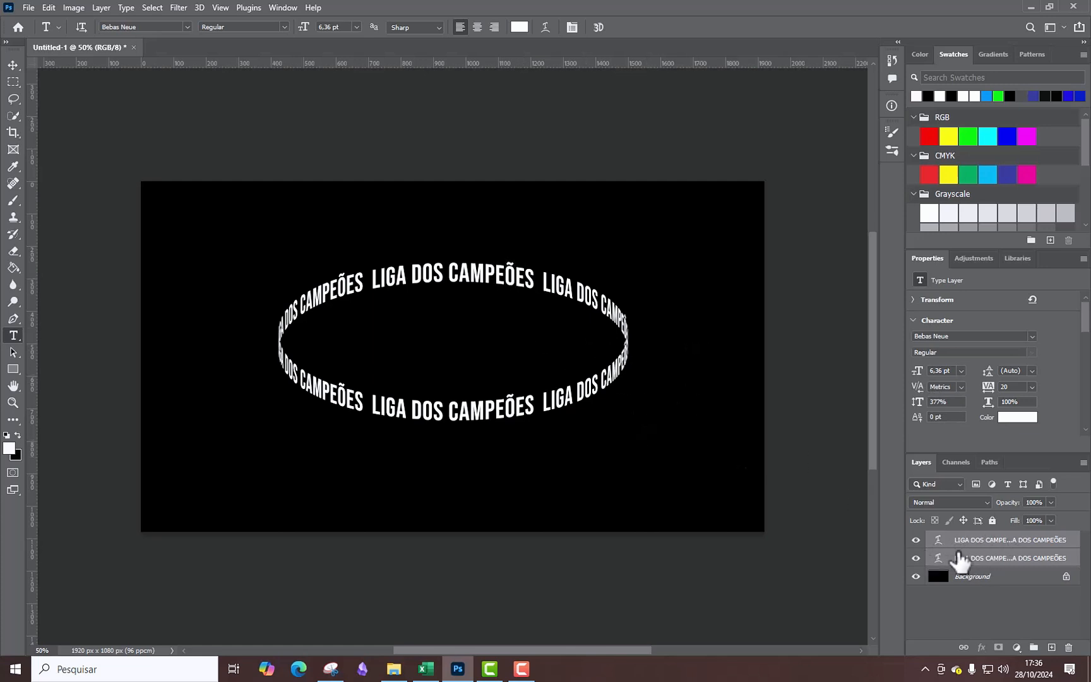
# Toggle each text layer's visibility to identify the upper arc, and reduce that layer's opacity to 49%.
pyautogui.click(916, 541)
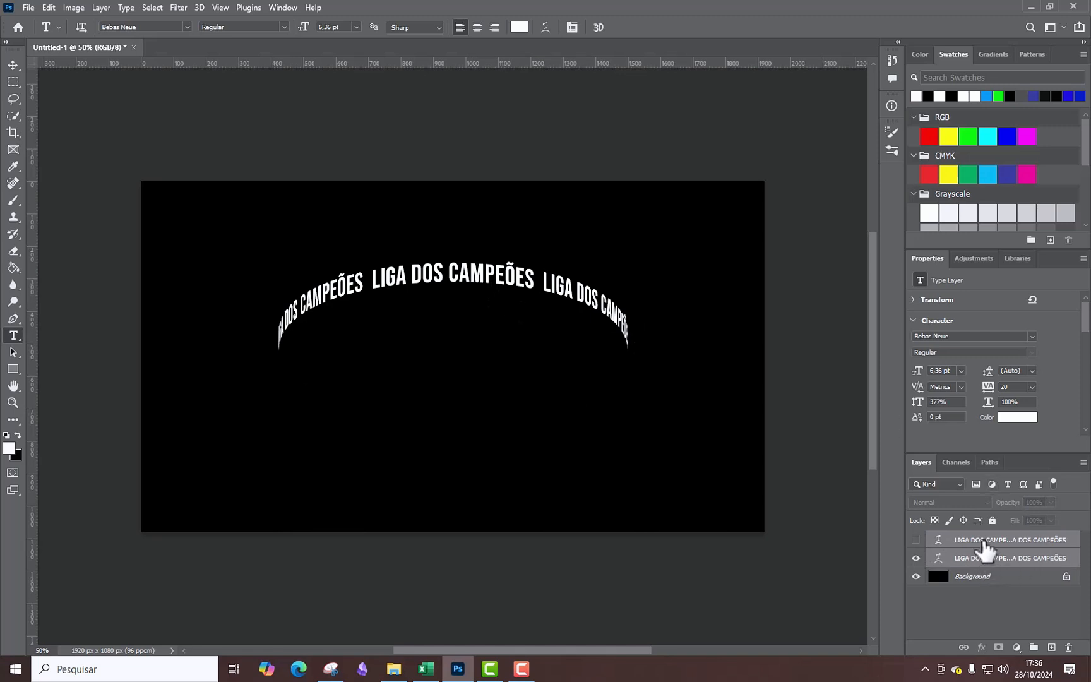
pyautogui.click(915, 540)
pyautogui.click(916, 558)
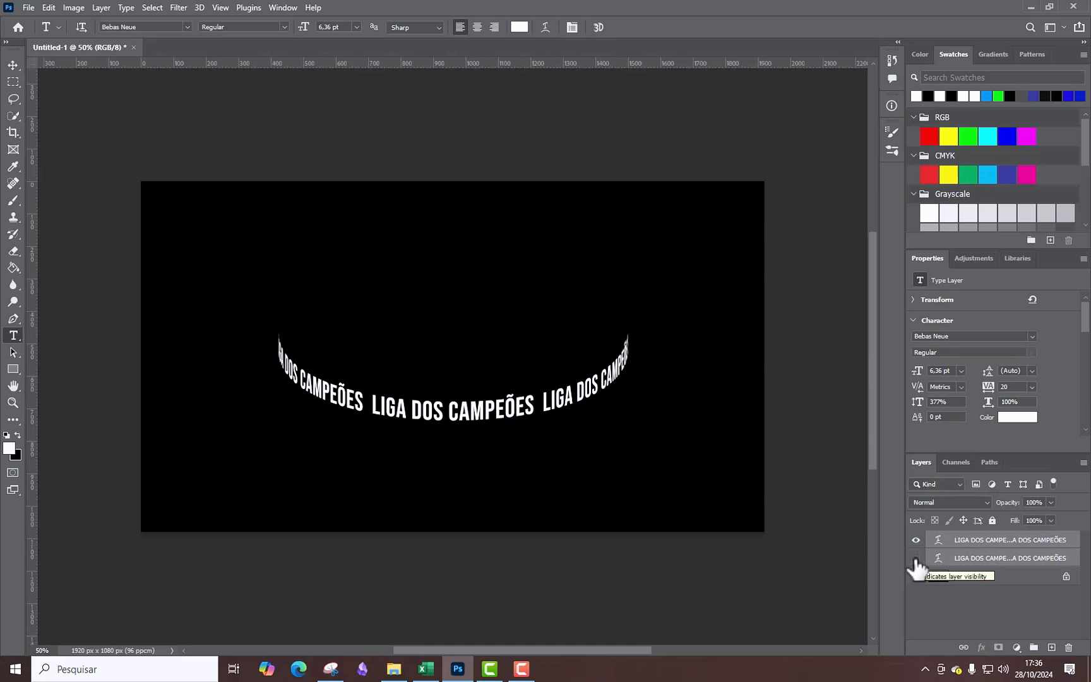
pyautogui.click(916, 558)
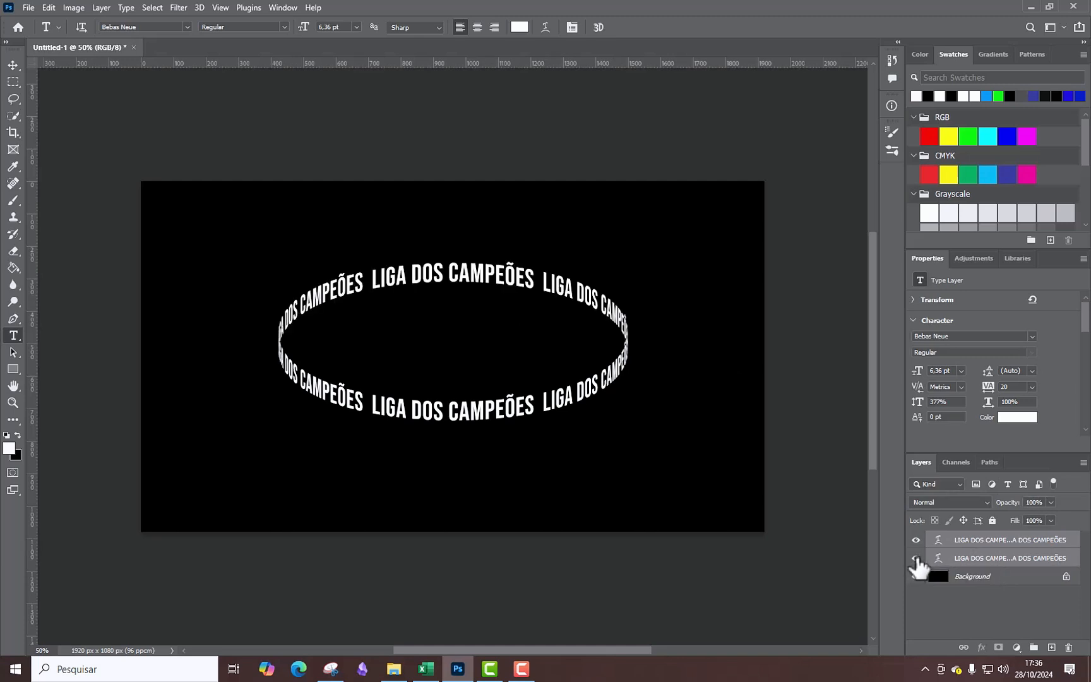
pyautogui.click(985, 558)
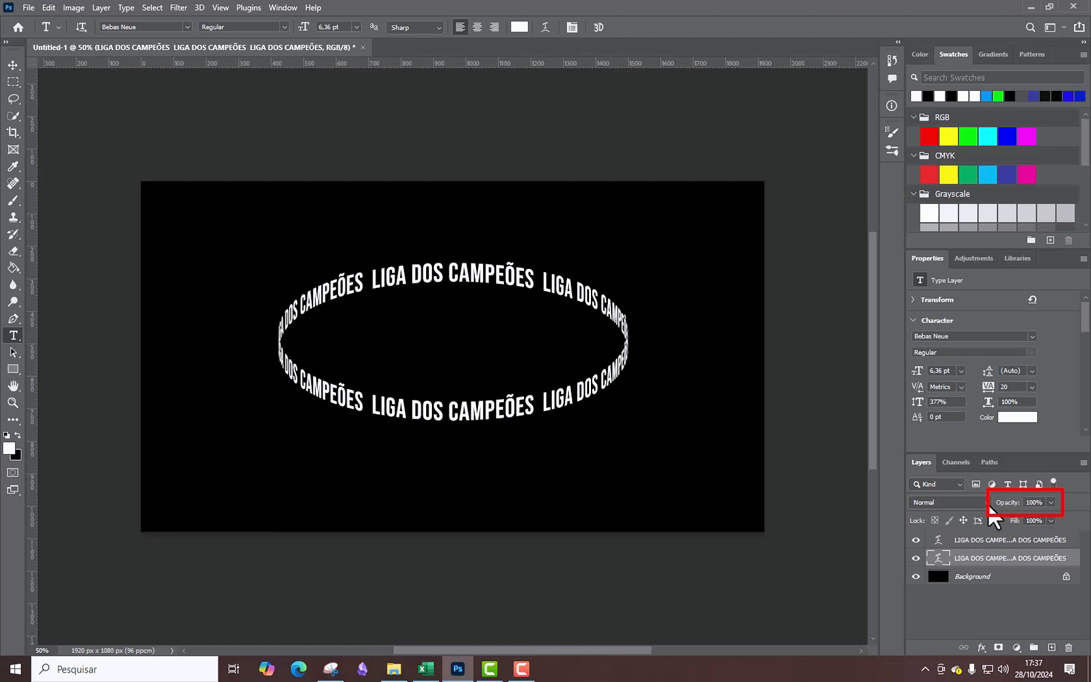
pyautogui.click(1050, 502)
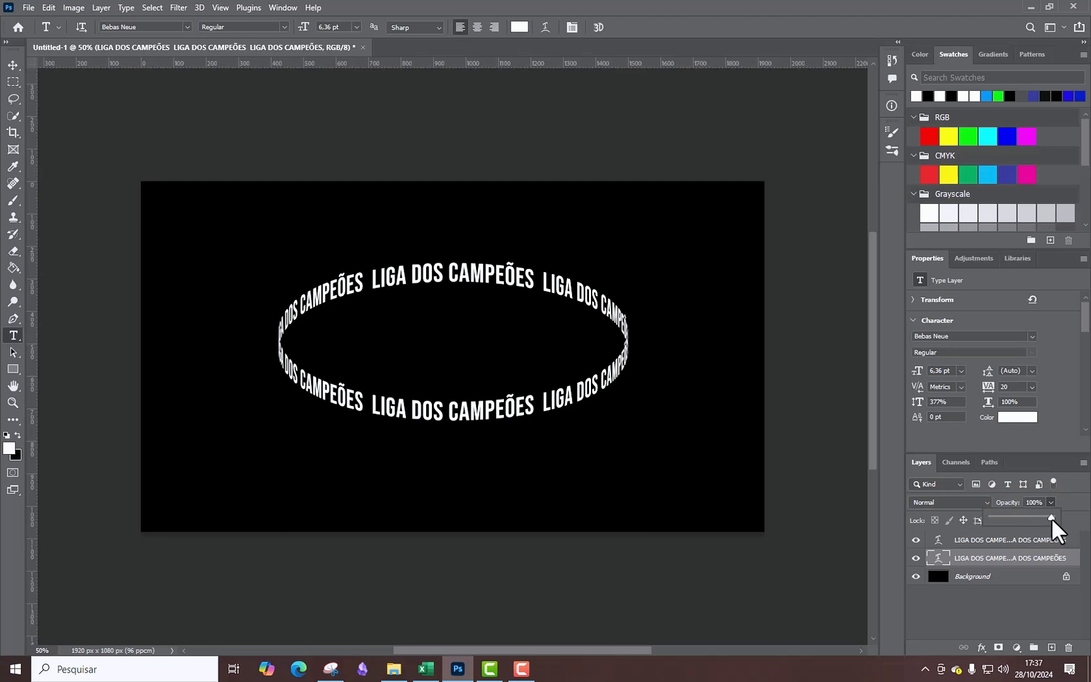
pyautogui.moveTo(1032, 517); pyautogui.dragTo(1022, 520)
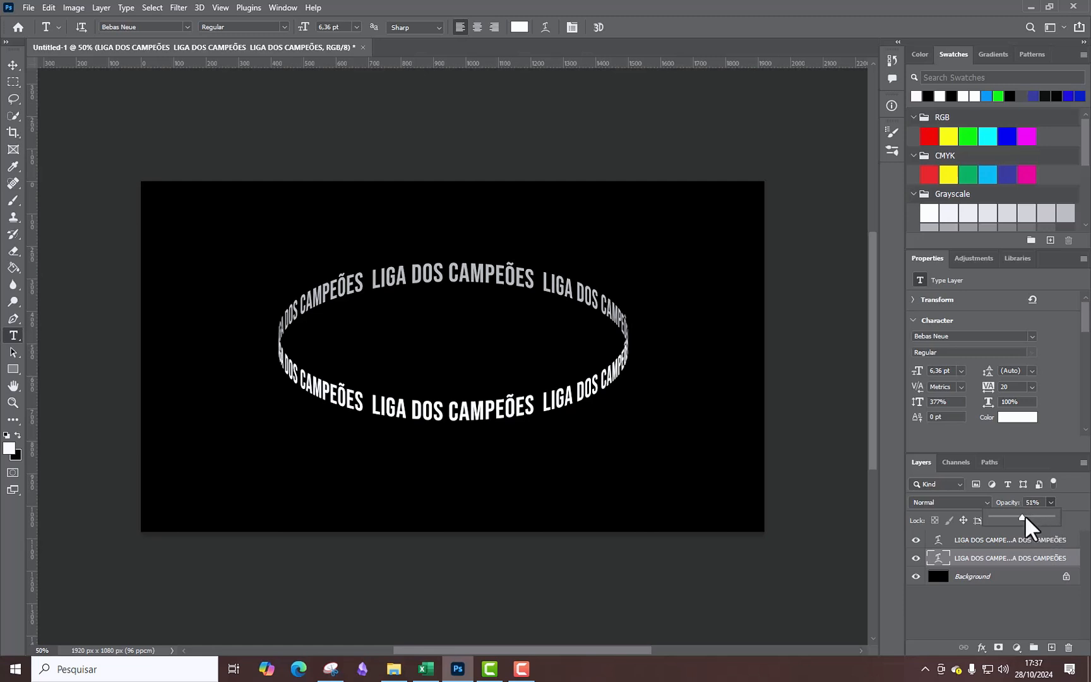
pyautogui.click(1022, 517)
pyautogui.click(990, 561)
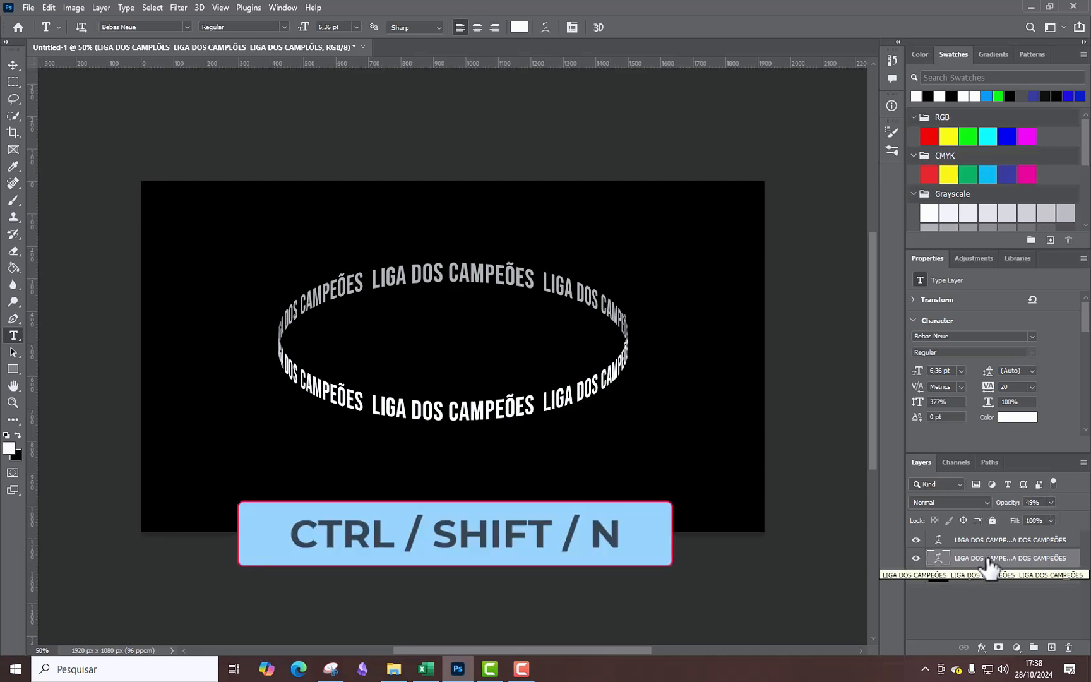
# Create a new layer named Layer 1 above the upper-arc text layer and clip it to that text.
pyautogui.hotkey('ctrl', 'shift', 'n')
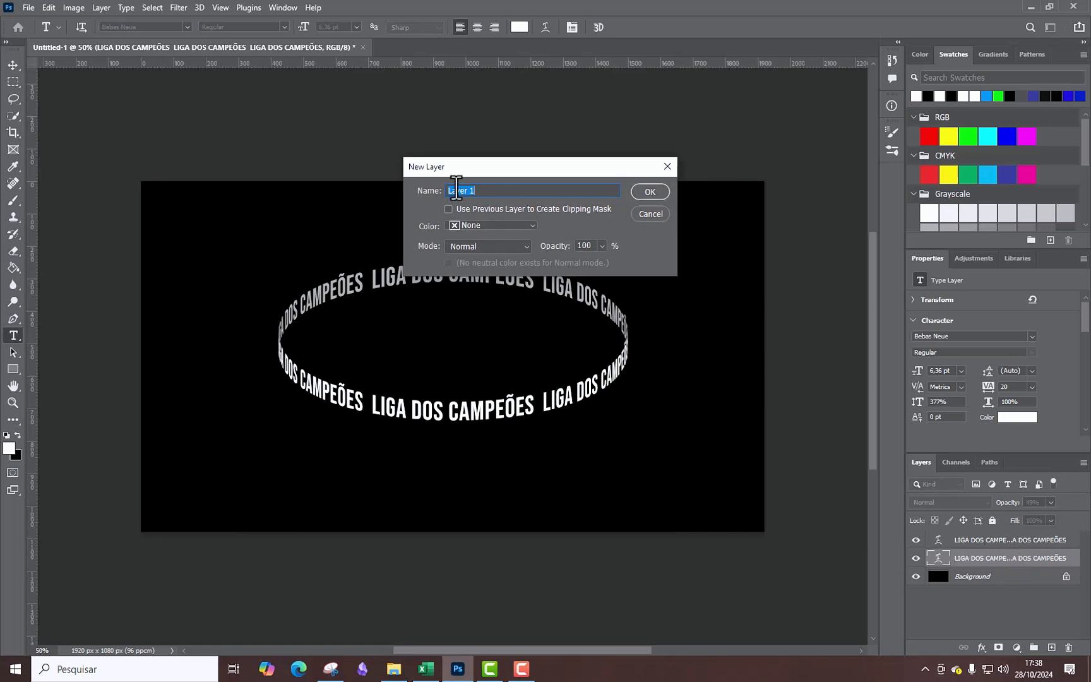
pyautogui.doubleClick(471, 189)
pyautogui.click(650, 191)
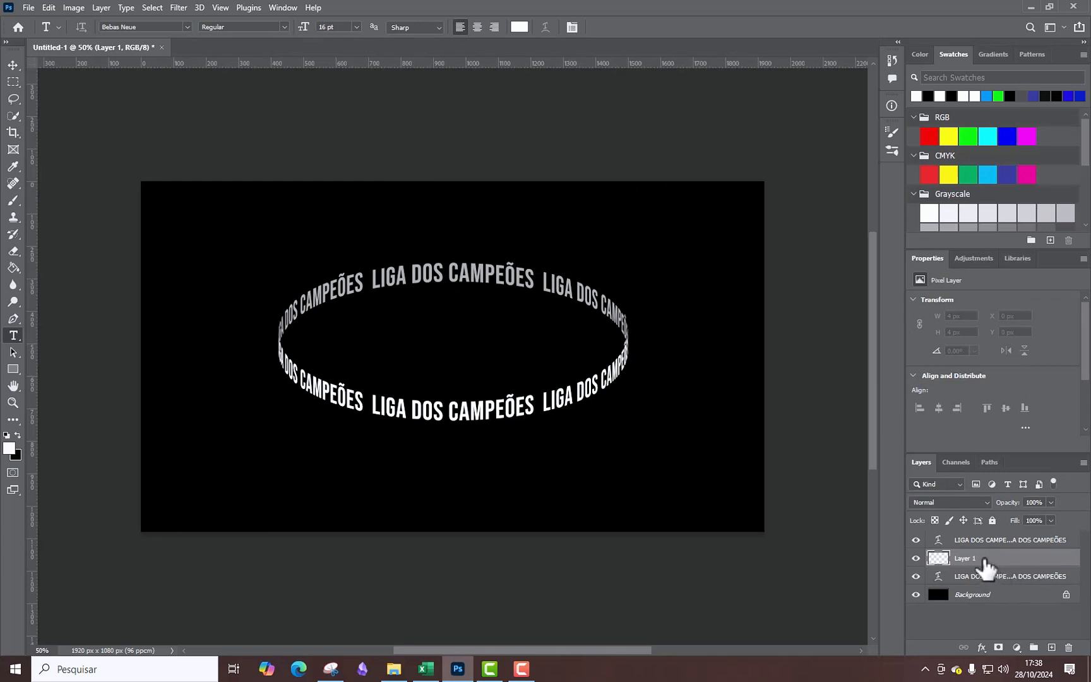
pyautogui.press('alt')
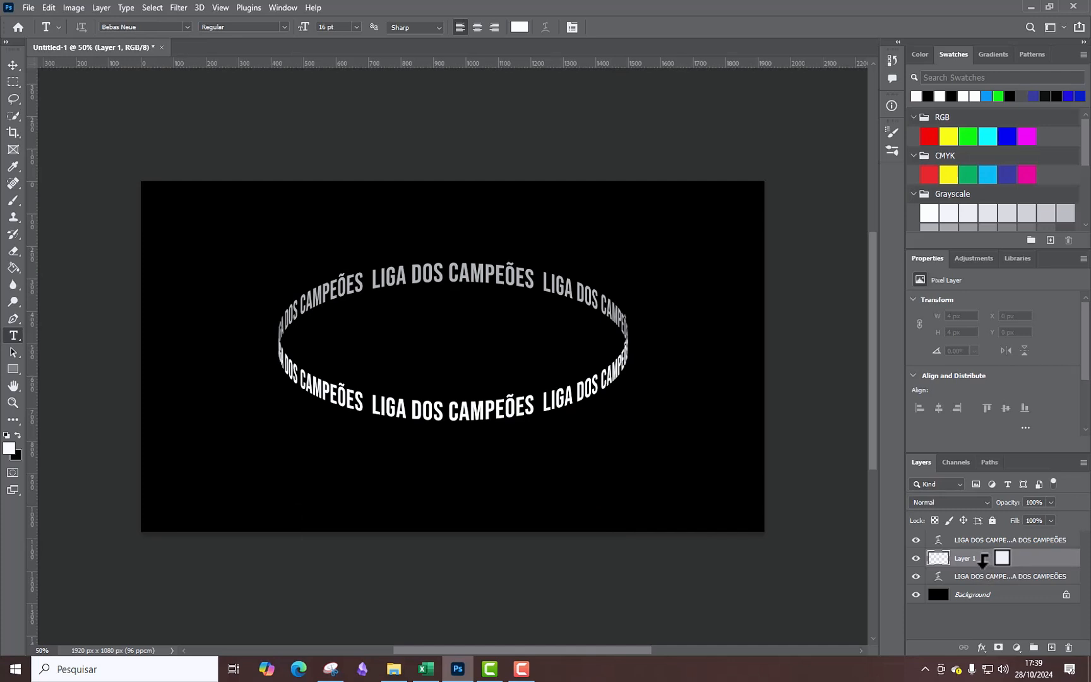
pyautogui.keyDown('alt'); pyautogui.click(983, 562); pyautogui.keyUp('alt')
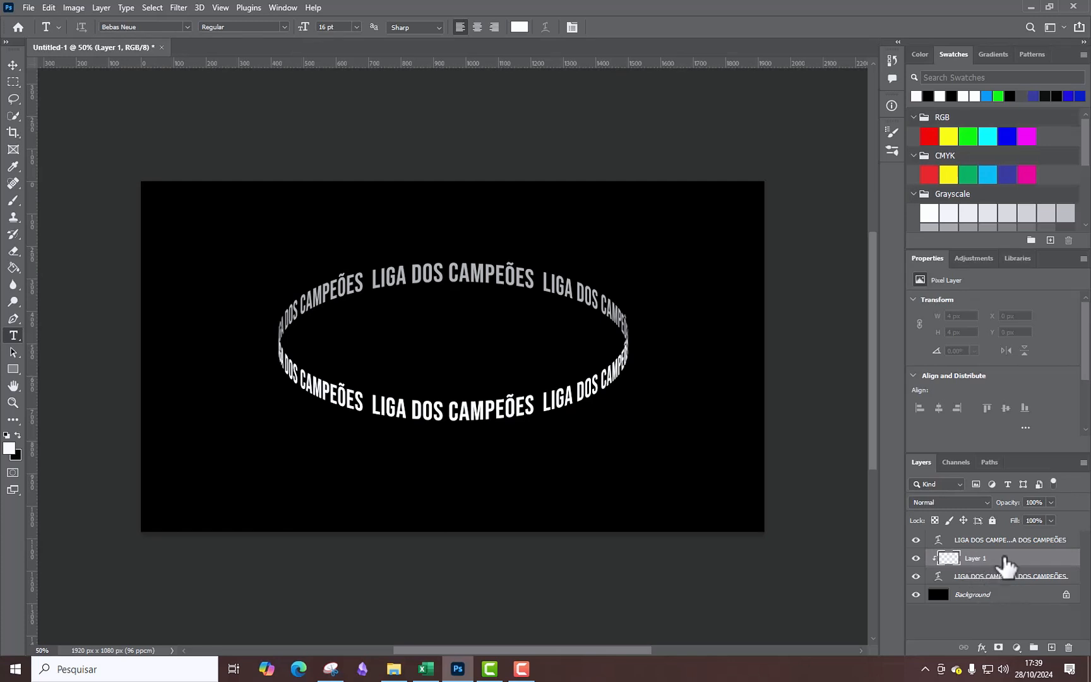
# Set up the Brush tool with a 322 px size, 0% hardness and 30% opacity.
pyautogui.click(12, 202)
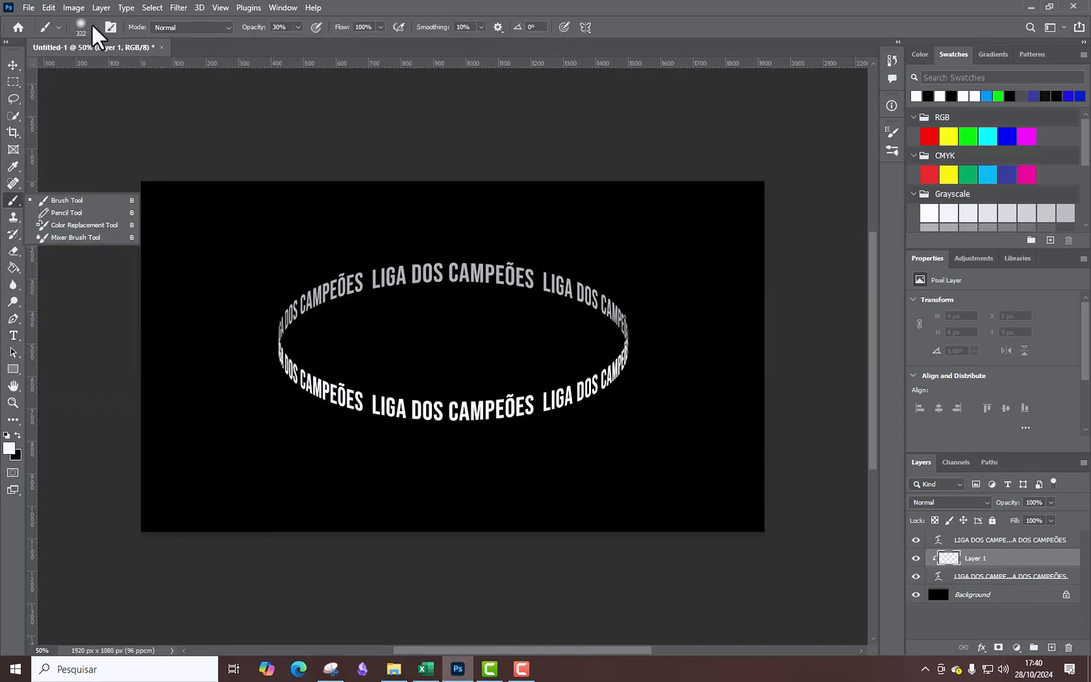
pyautogui.click(93, 27)
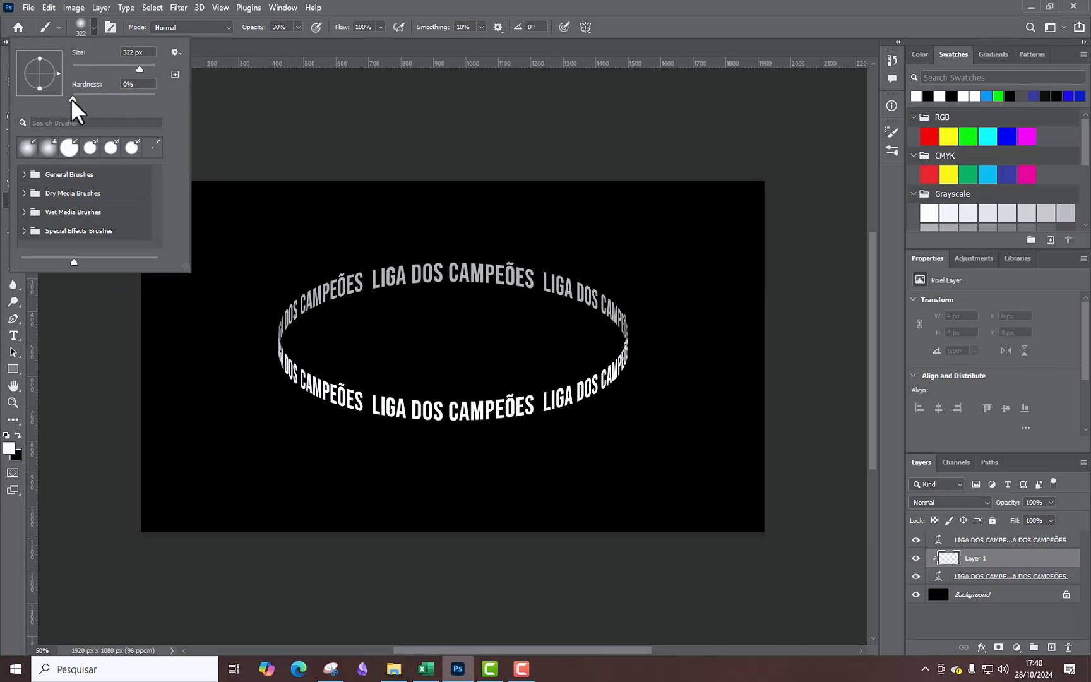
pyautogui.moveTo(71, 100)
pyautogui.mouseDown()
pyautogui.moveTo(111, 101)
pyautogui.moveTo(66, 99)
pyautogui.mouseUp()
pyautogui.moveTo(138, 68); pyautogui.dragTo(139, 67)
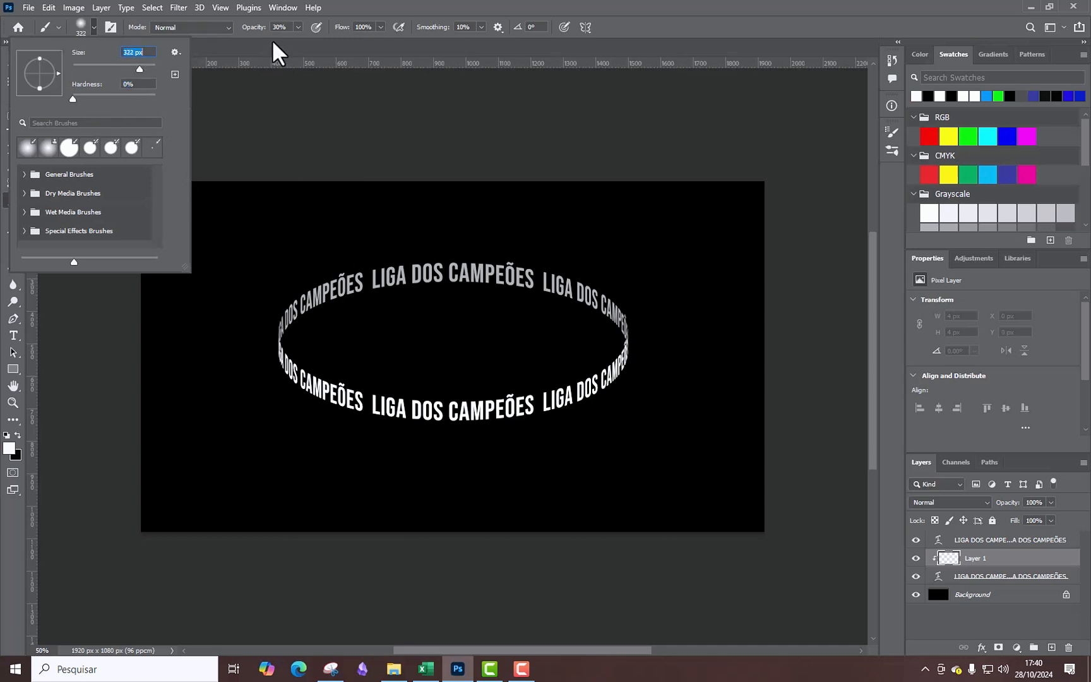
pyautogui.click(297, 28)
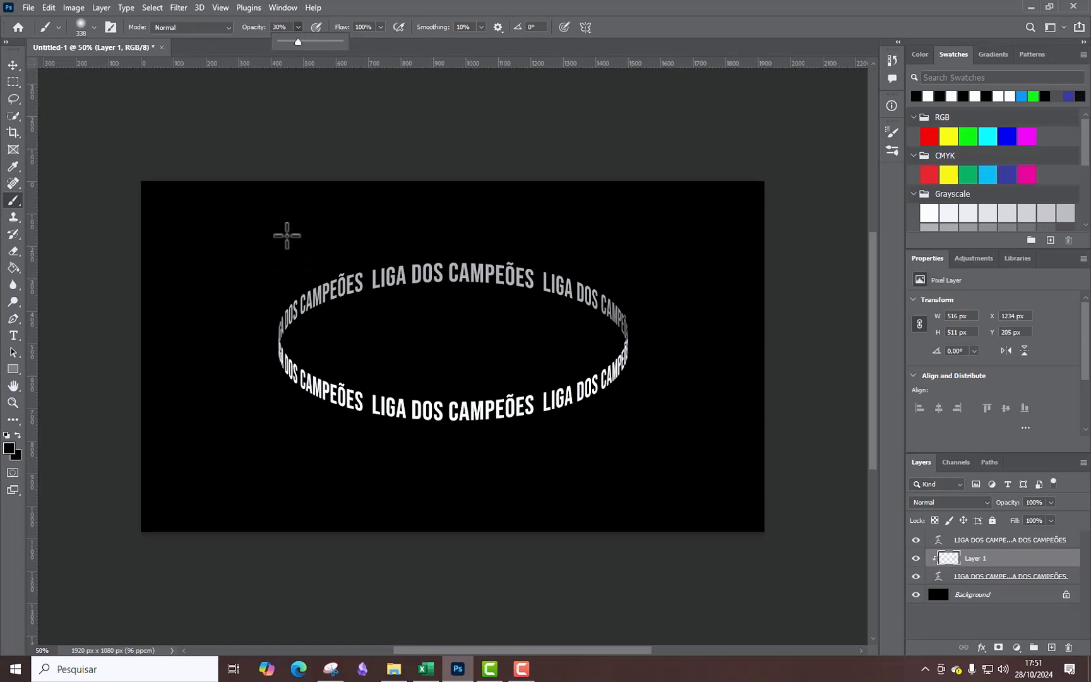
# Set the foreground colour to the near-black 010101 and return to the Brush tool.
pyautogui.click(9, 450)
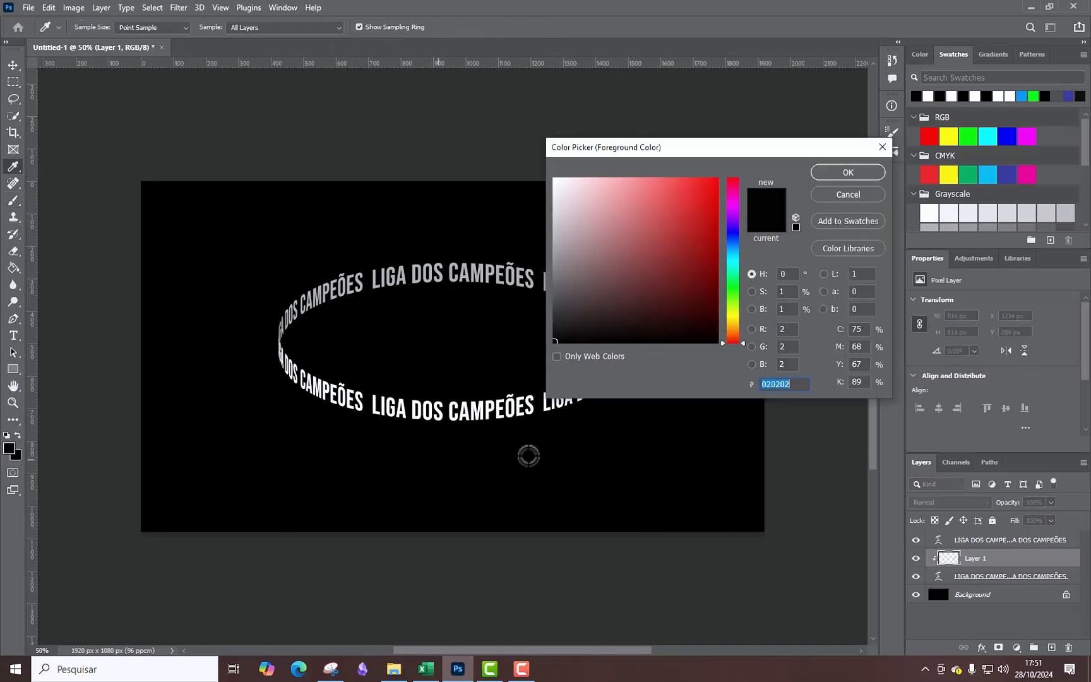
pyautogui.click(555, 341)
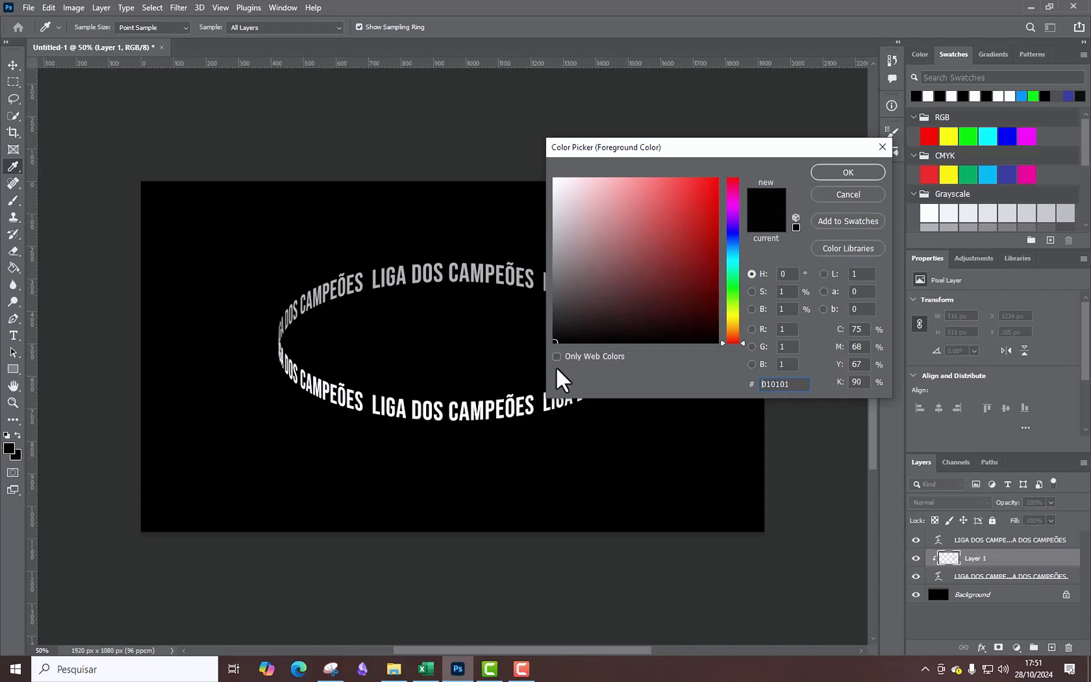
pyautogui.click(848, 174)
pyautogui.press('b')
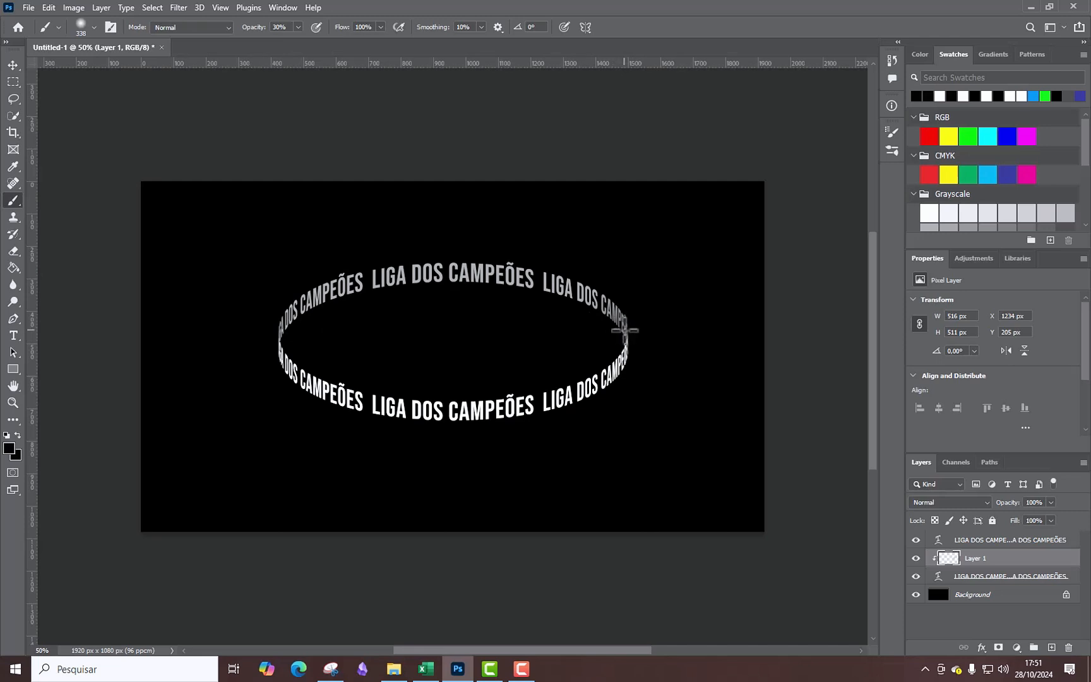
# Paint soft dark dabs on Layer 1 over both ends of the upper text arc to shade them.
pyautogui.click(625, 330)
pyautogui.click(624, 330)
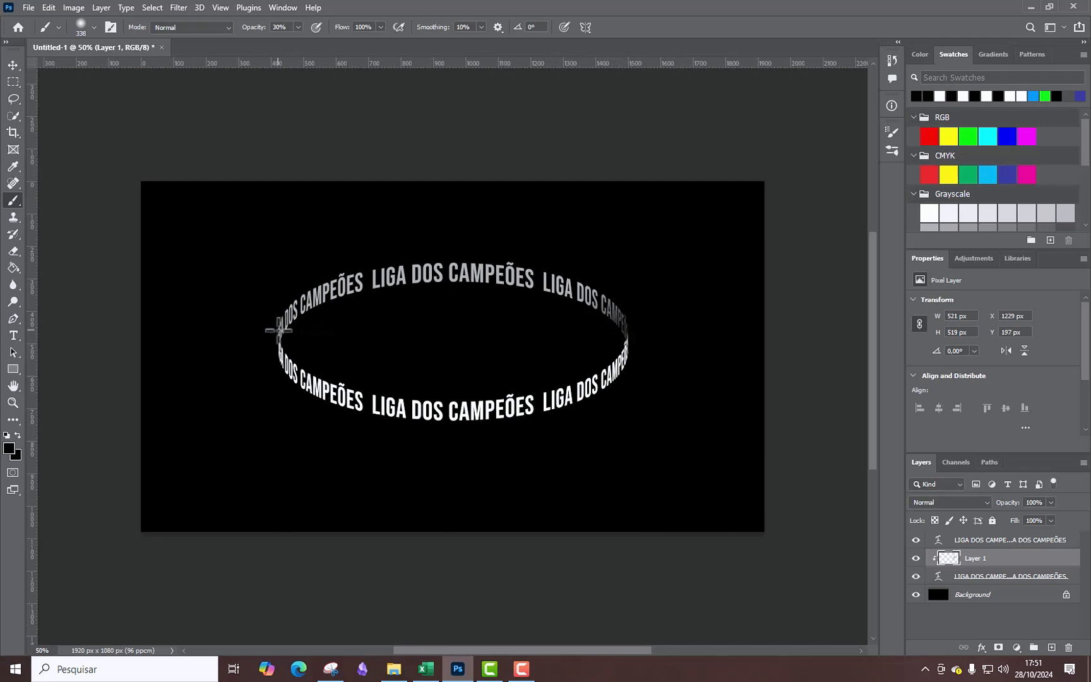
pyautogui.click(281, 334)
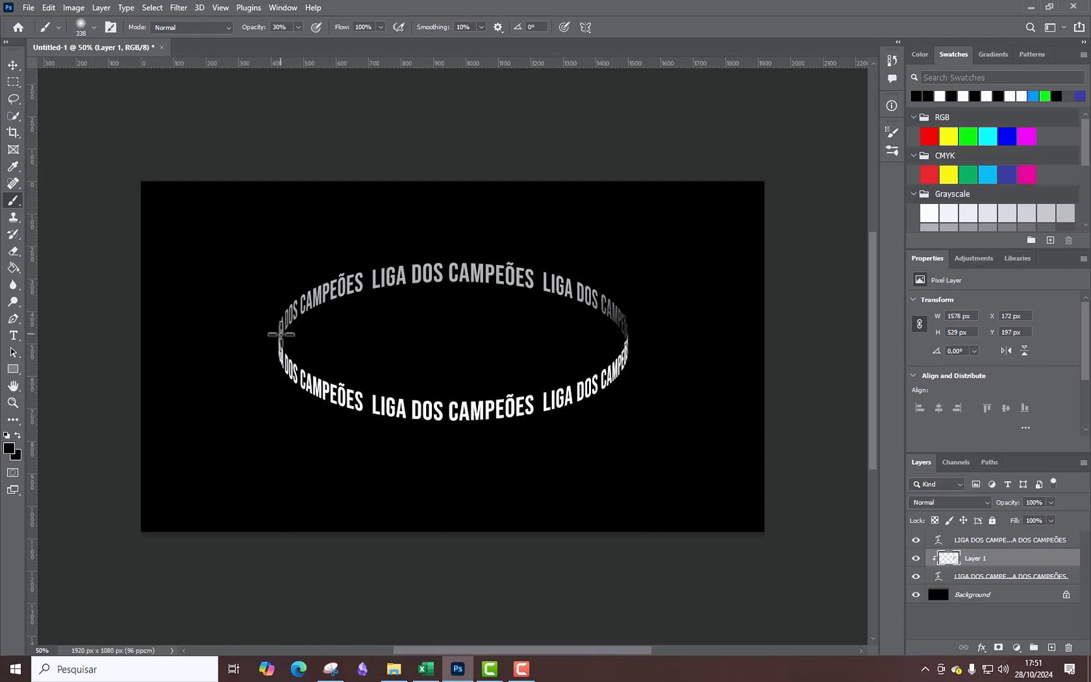
pyautogui.click(281, 334)
pyautogui.click(282, 335)
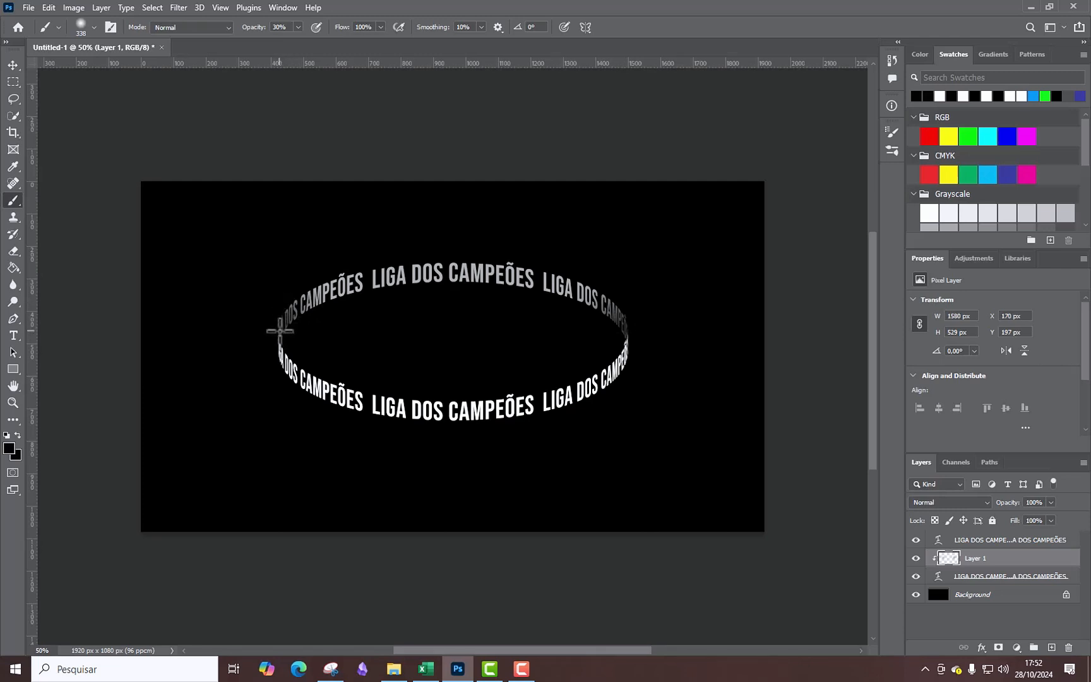
pyautogui.click(283, 326)
pyautogui.click(625, 326)
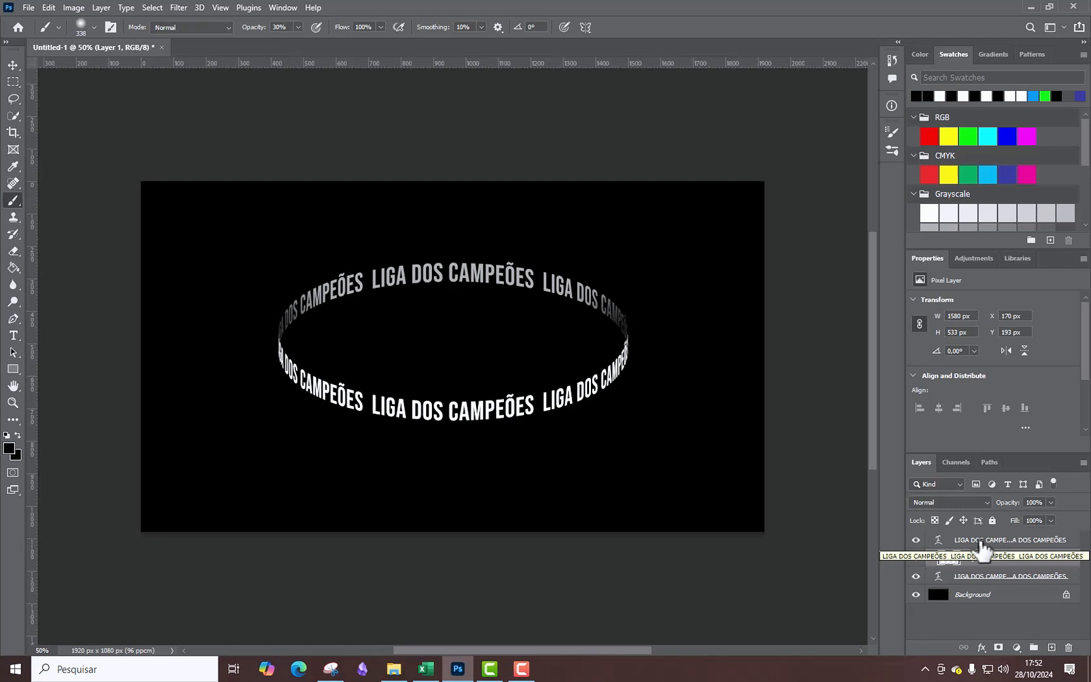
# Create a new layer named Layer 2 above the lower-arc text layer.
pyautogui.click(995, 544)
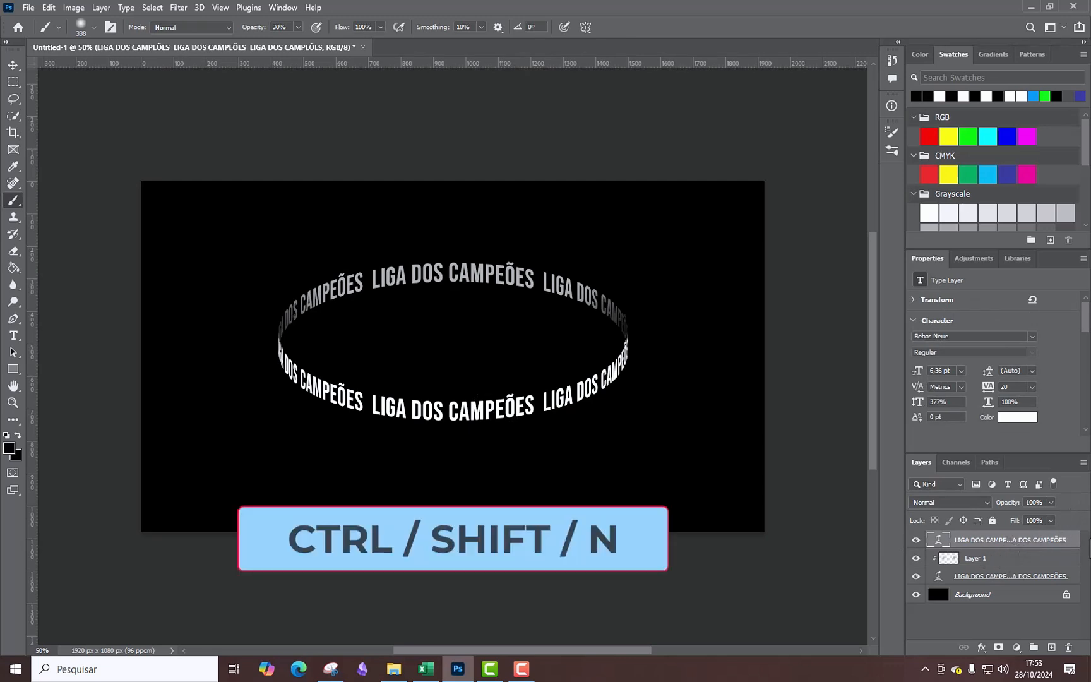
pyautogui.hotkey('ctrl', 'shift', 'n')
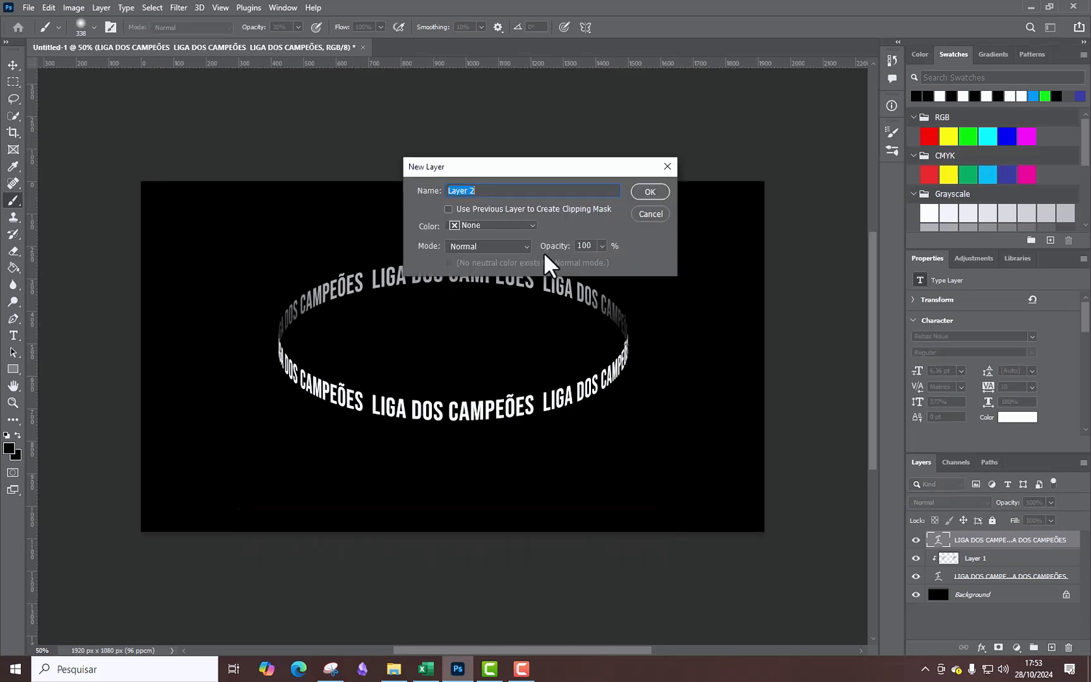
pyautogui.click(651, 193)
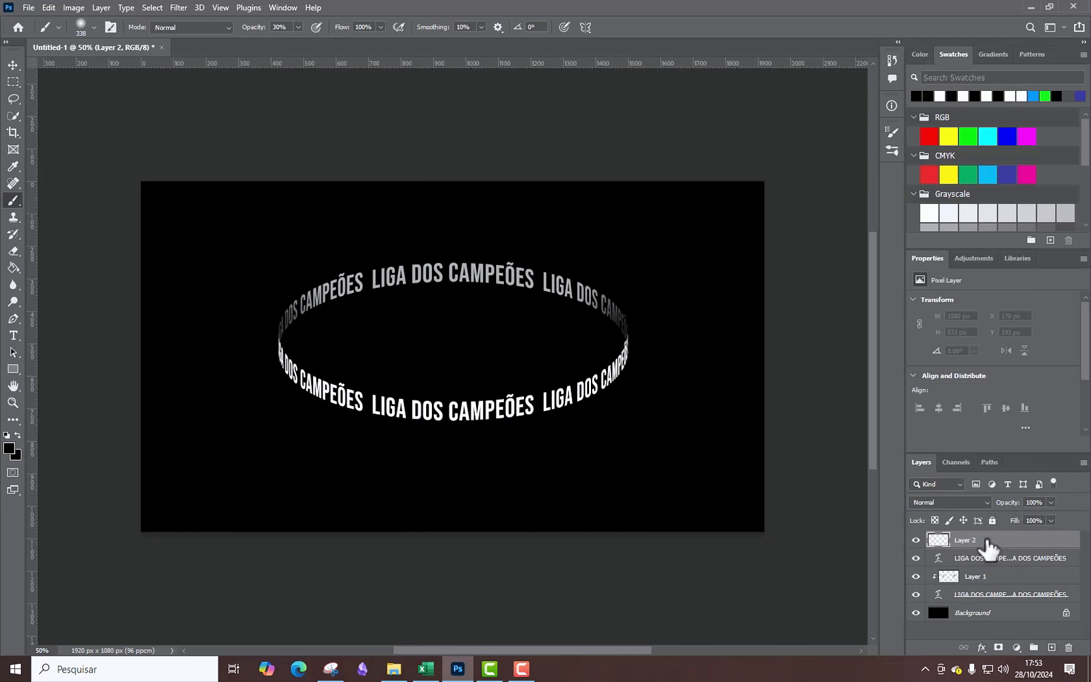
# Clip Layer 2 to the lower-arc text layer and paint soft dark dabs over both ends of that arc.
pyautogui.press('alt')
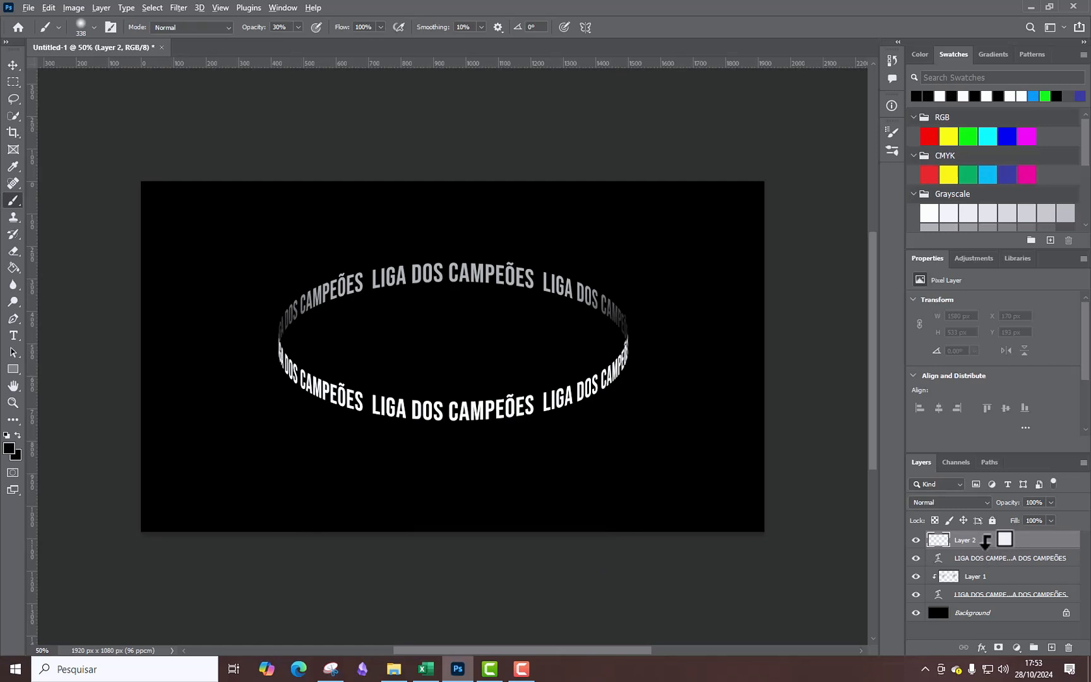
pyautogui.keyDown('alt'); pyautogui.click(985, 542); pyautogui.keyUp('alt')
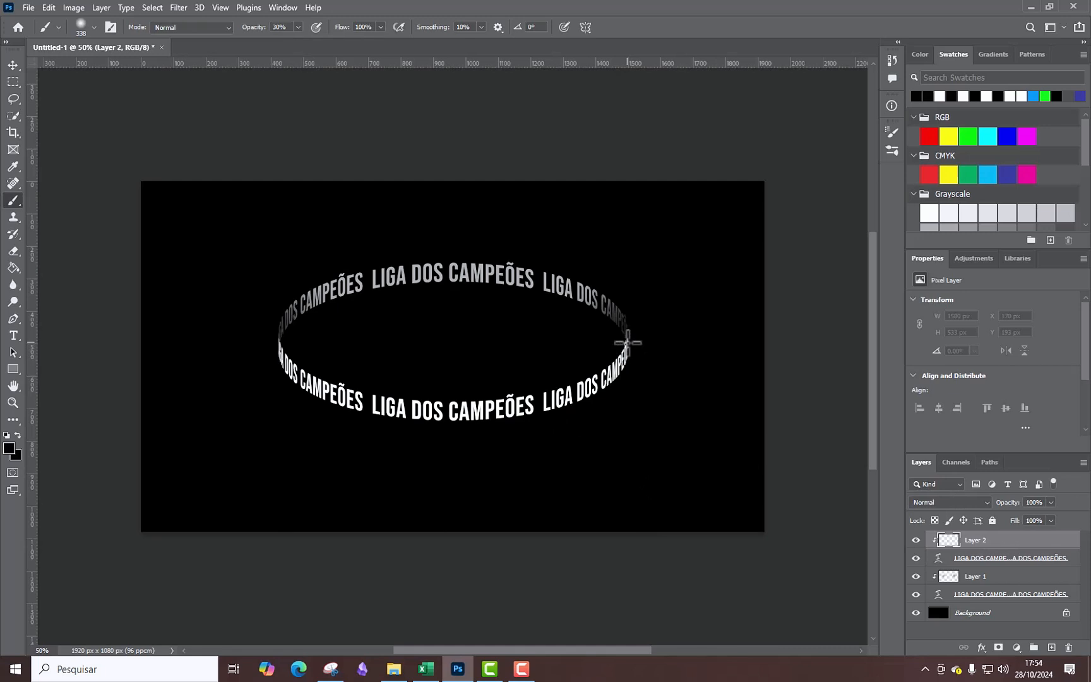
pyautogui.click(625, 342)
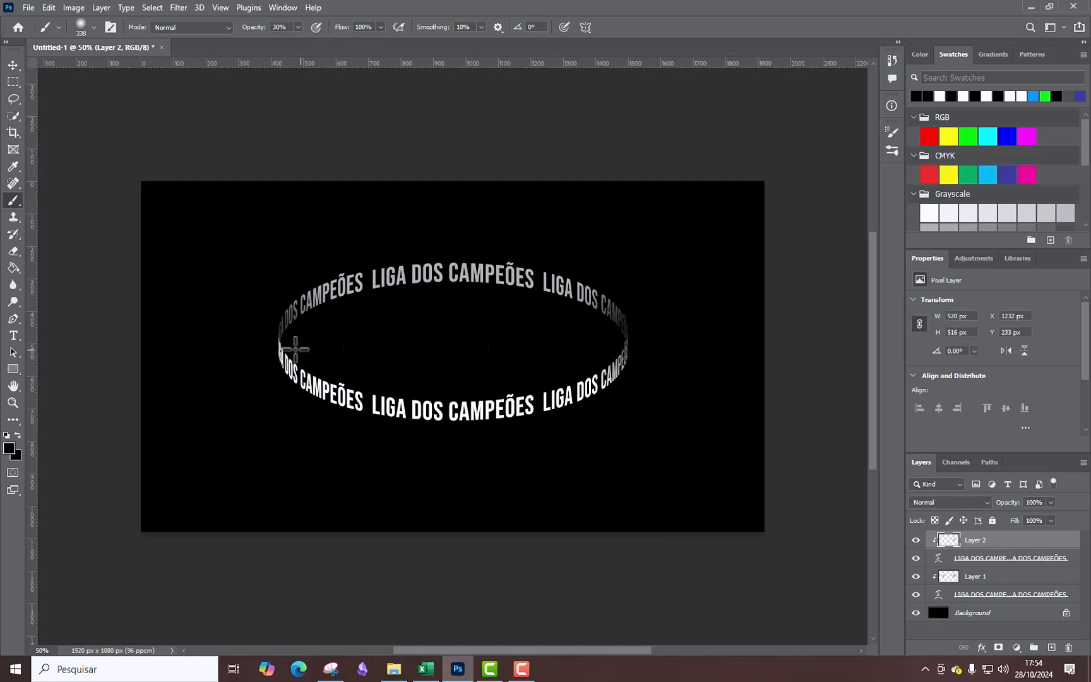
pyautogui.click(279, 343)
pyautogui.click(278, 340)
pyautogui.click(278, 339)
pyautogui.click(279, 340)
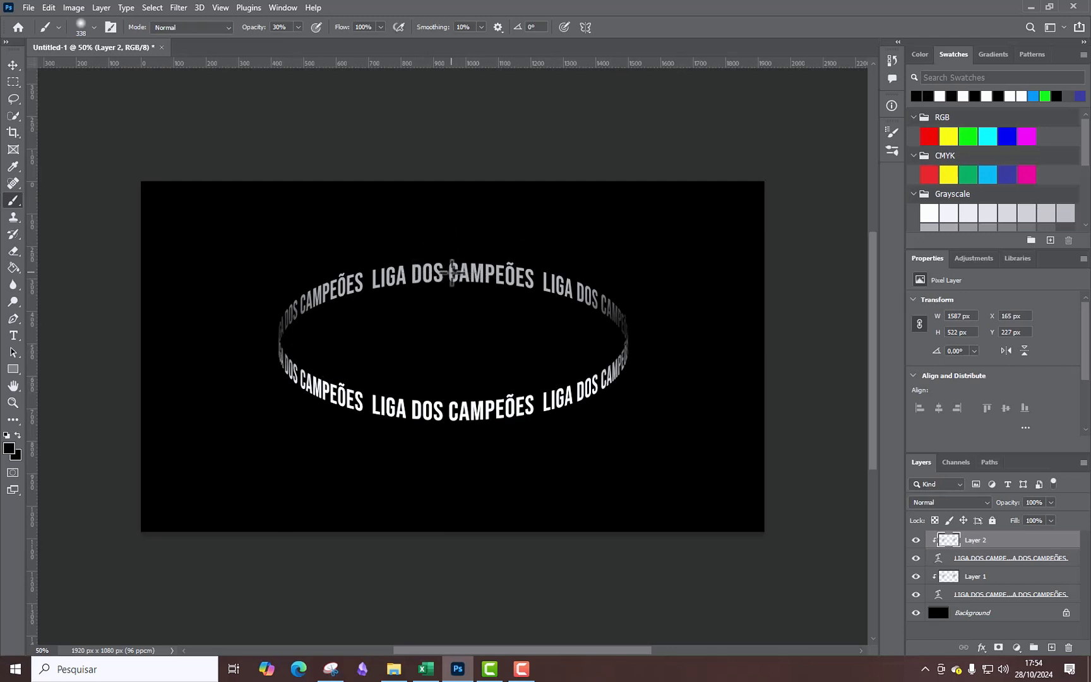
# Set the upper-arc text layer's opacity to 100%.
pyautogui.click(998, 595)
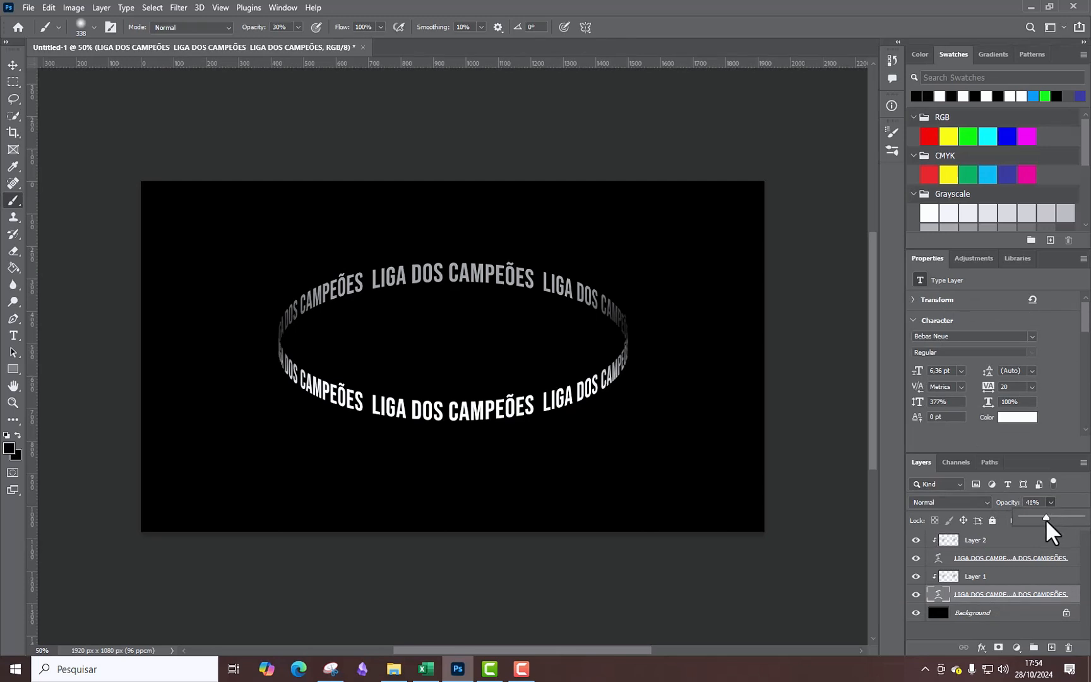
pyautogui.moveTo(1042, 522); pyautogui.dragTo(1045, 521)
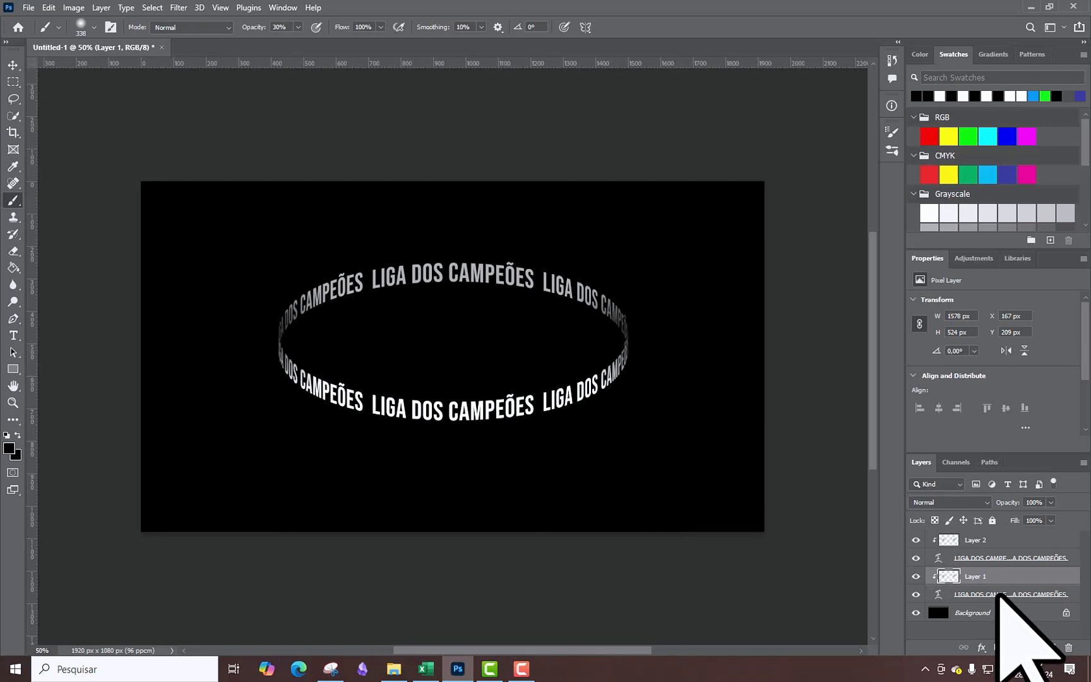
pyautogui.click(999, 595)
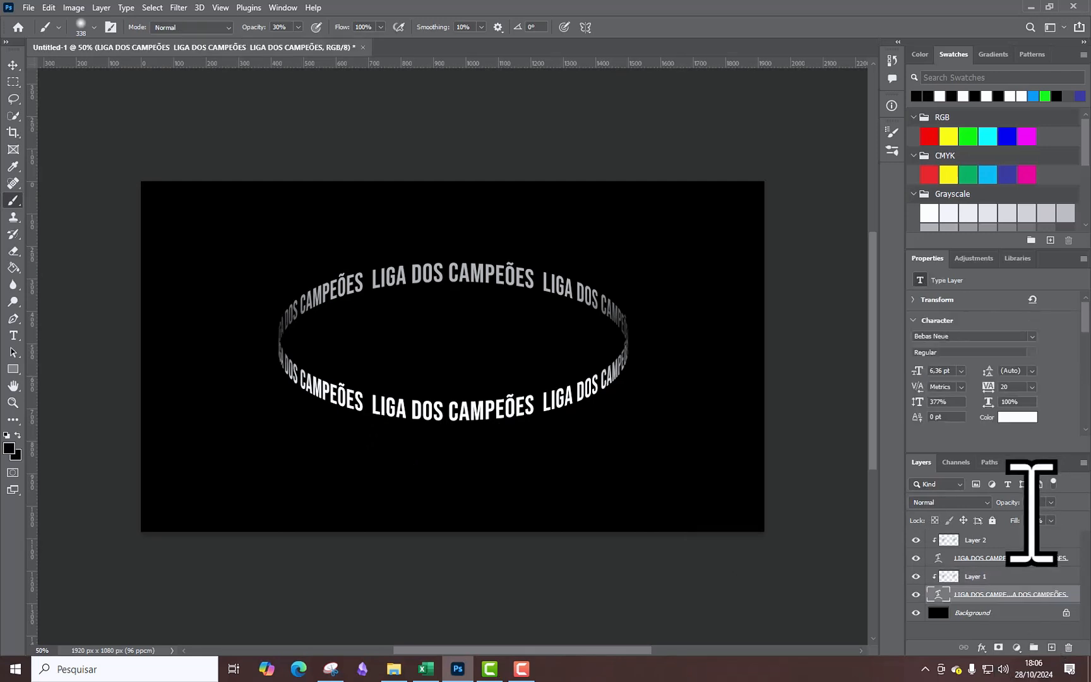
pyautogui.click(1050, 504)
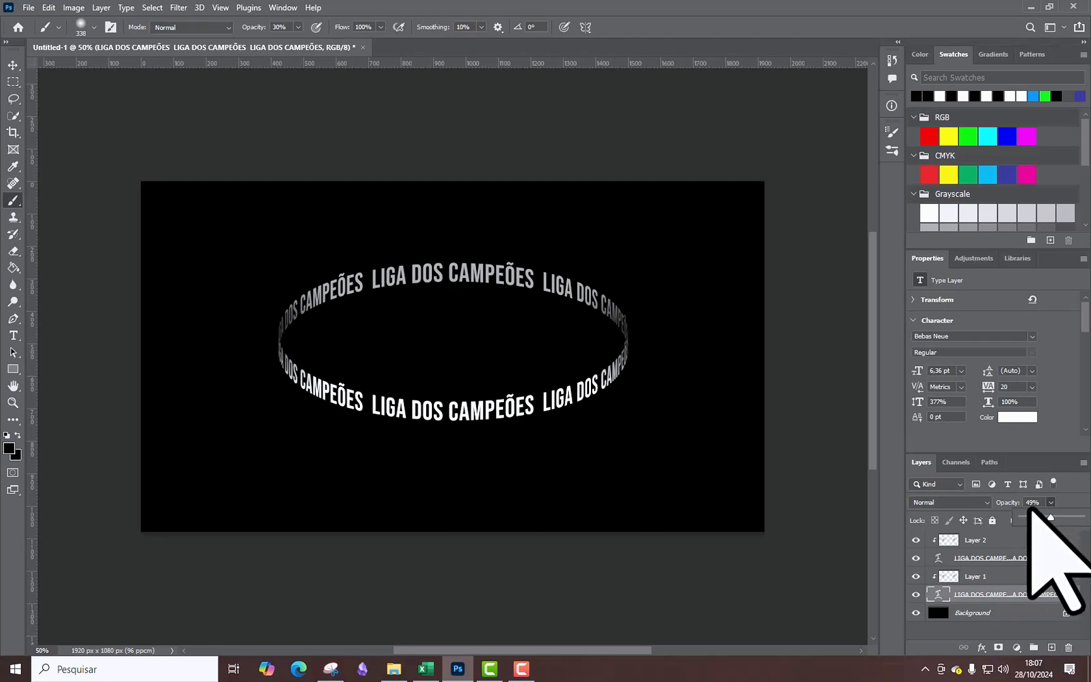
pyautogui.moveTo(1050, 517); pyautogui.dragTo(1083, 518)
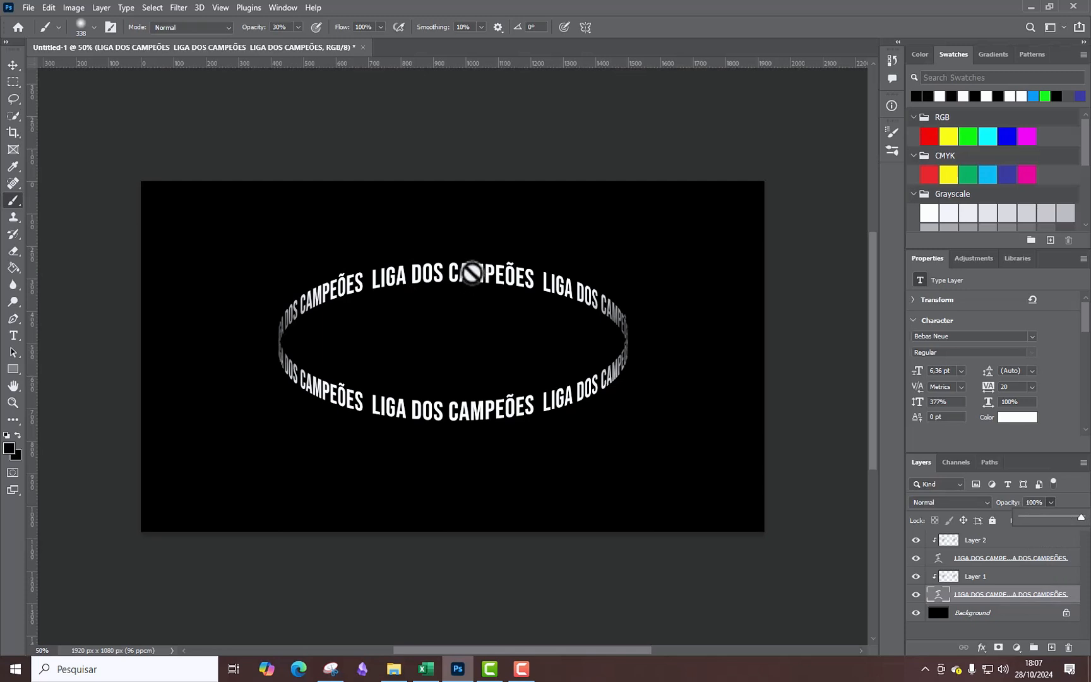
# Set the lower-arc text layer's opacity to 30%.
pyautogui.click(1004, 562)
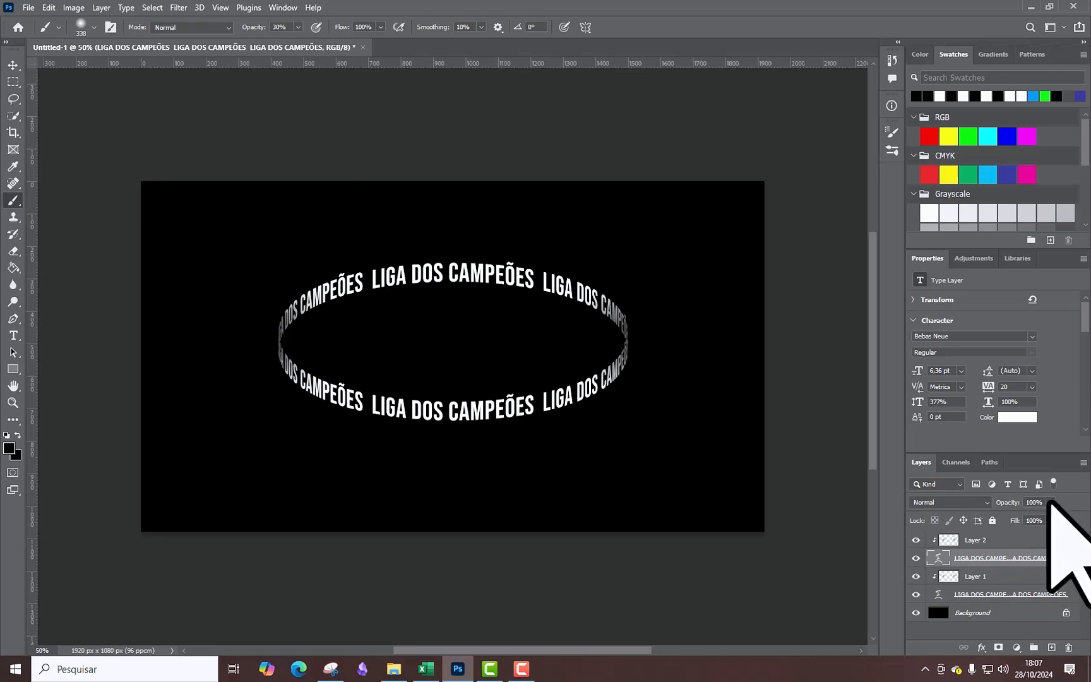
pyautogui.click(1051, 502)
pyautogui.moveTo(1050, 518); pyautogui.dragTo(1010, 517)
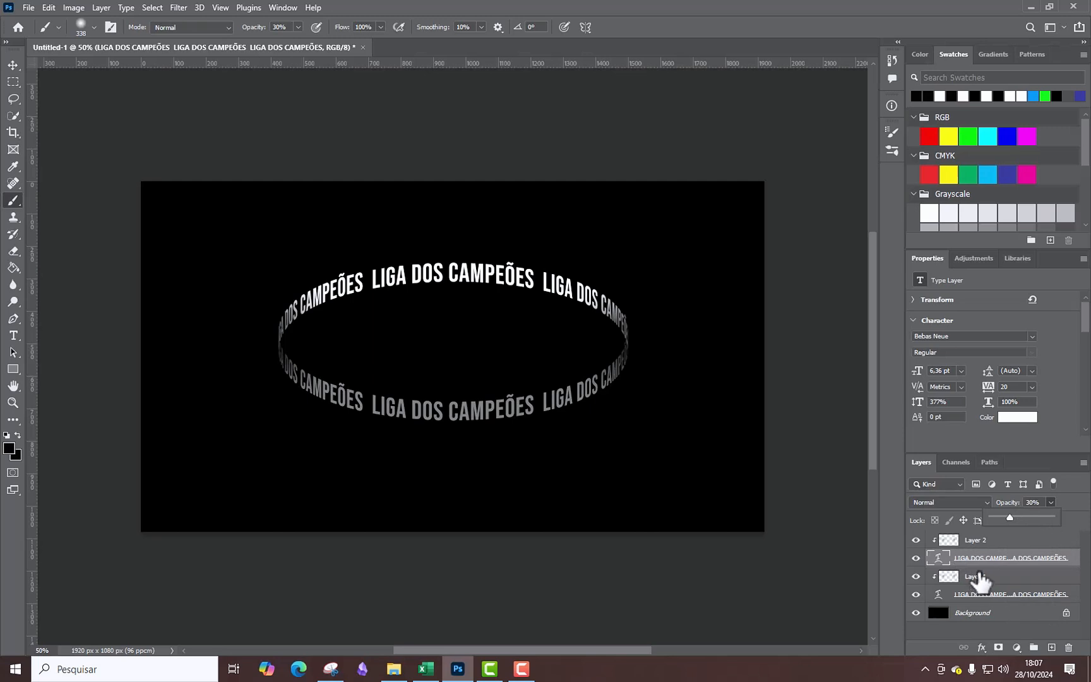
# Swap the shading layers, placing Layer 1 clipped above the lower-arc text and Layer 2 directly above the upper-arc text.
pyautogui.click(981, 584)
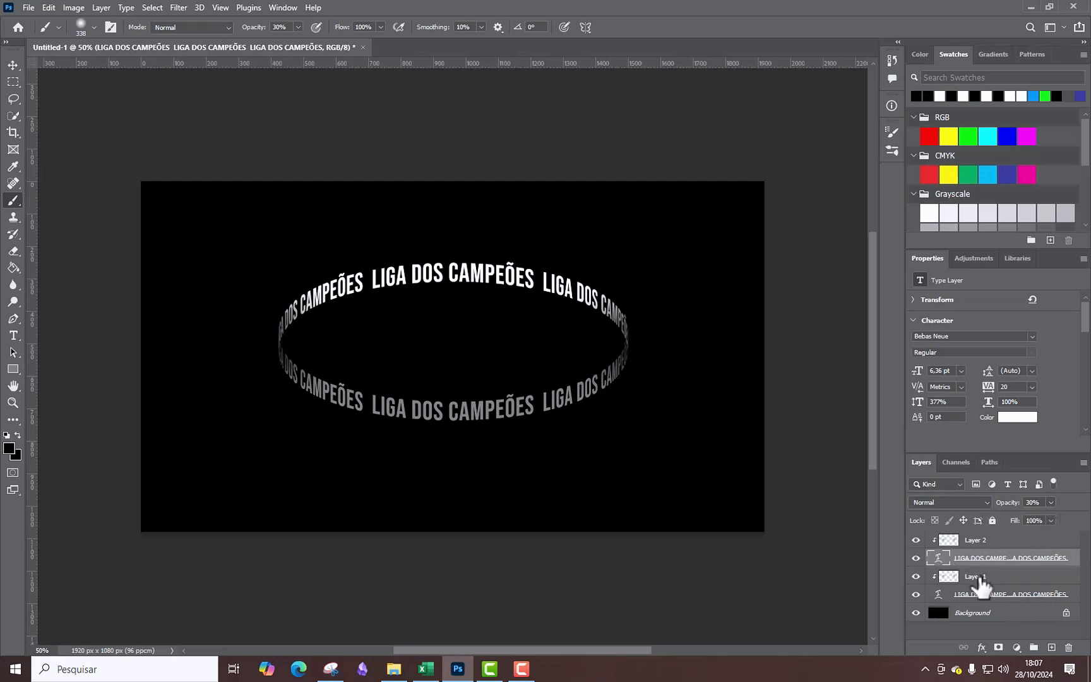
pyautogui.click(981, 584)
pyautogui.moveTo(979, 582); pyautogui.dragTo(974, 552)
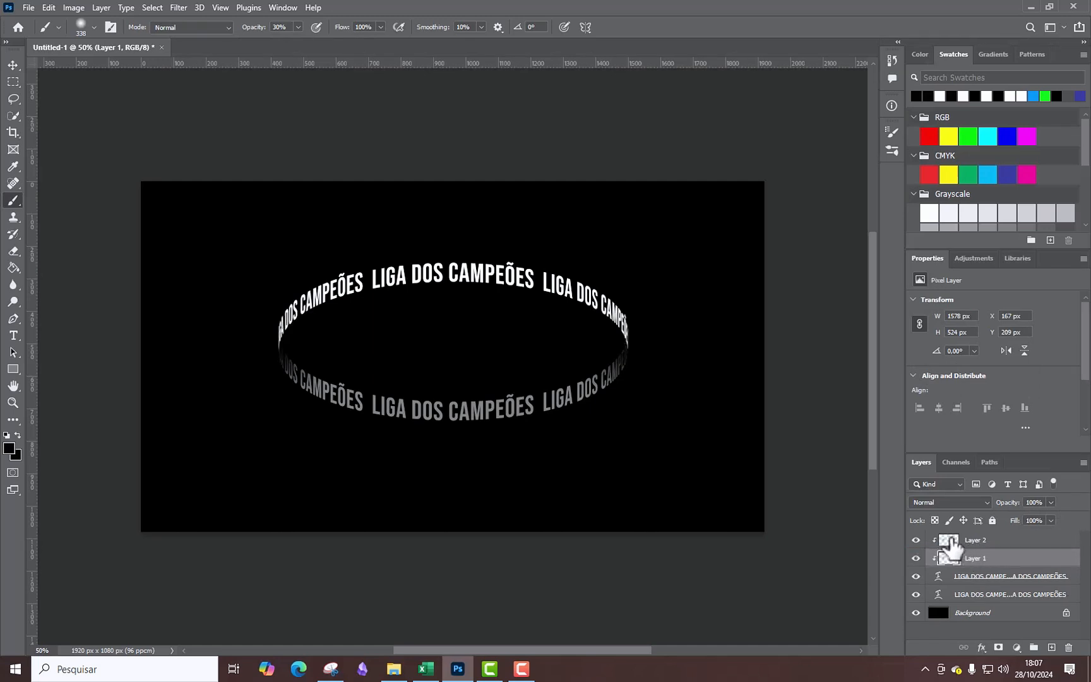
pyautogui.click(952, 542)
pyautogui.moveTo(975, 547); pyautogui.dragTo(972, 587)
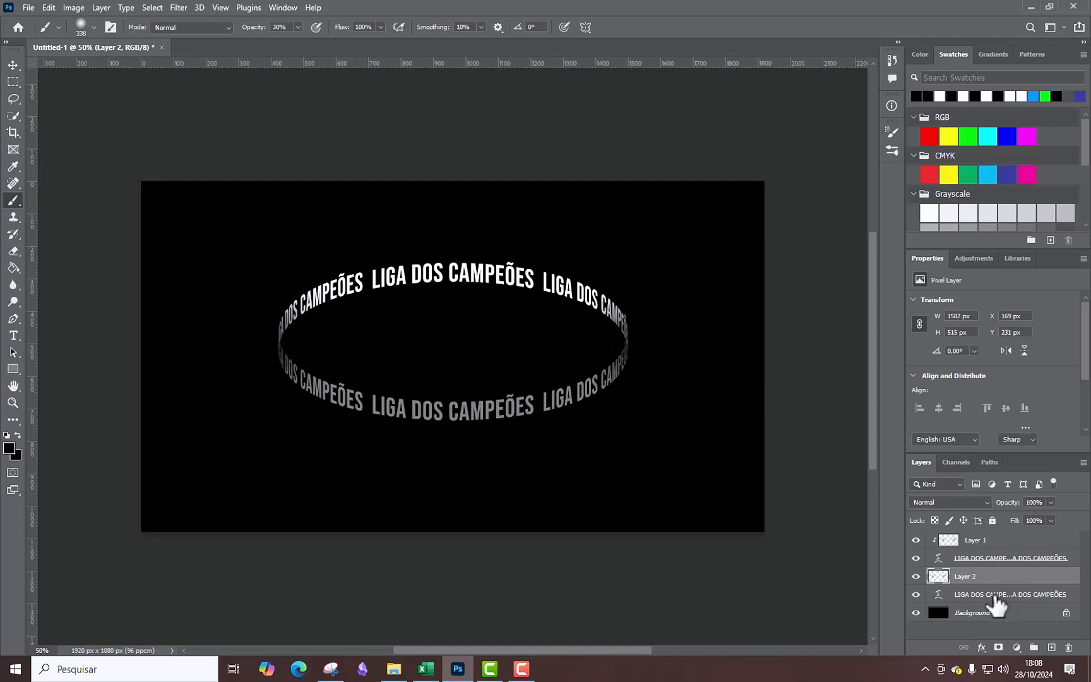
pyautogui.click(1000, 597)
pyautogui.click(1003, 564)
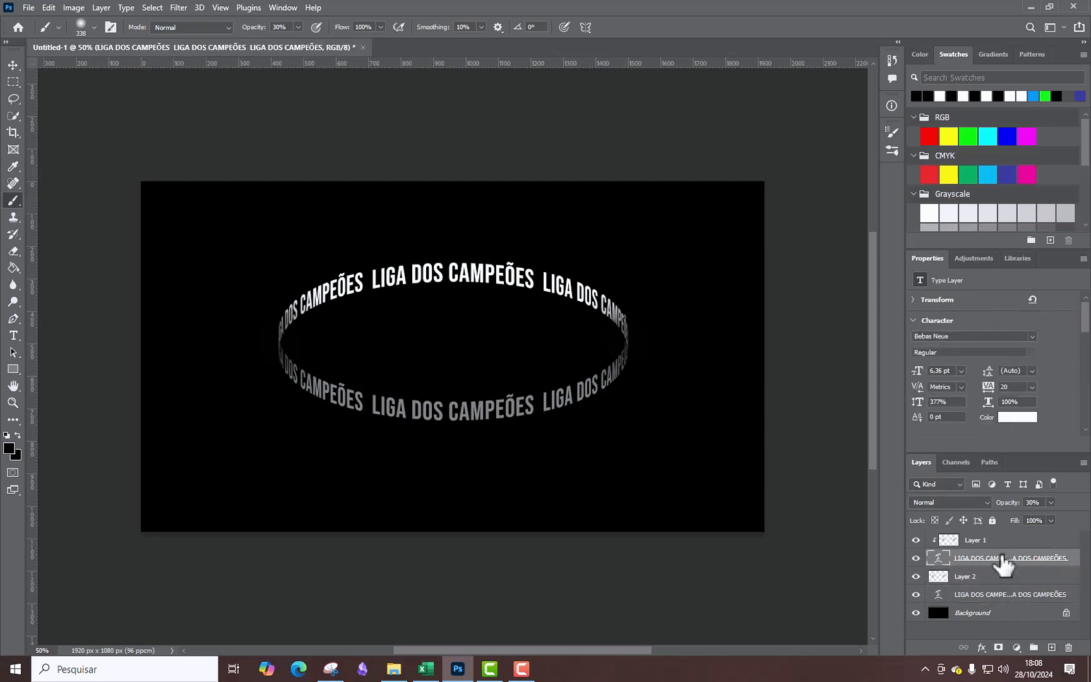
pyautogui.click(994, 599)
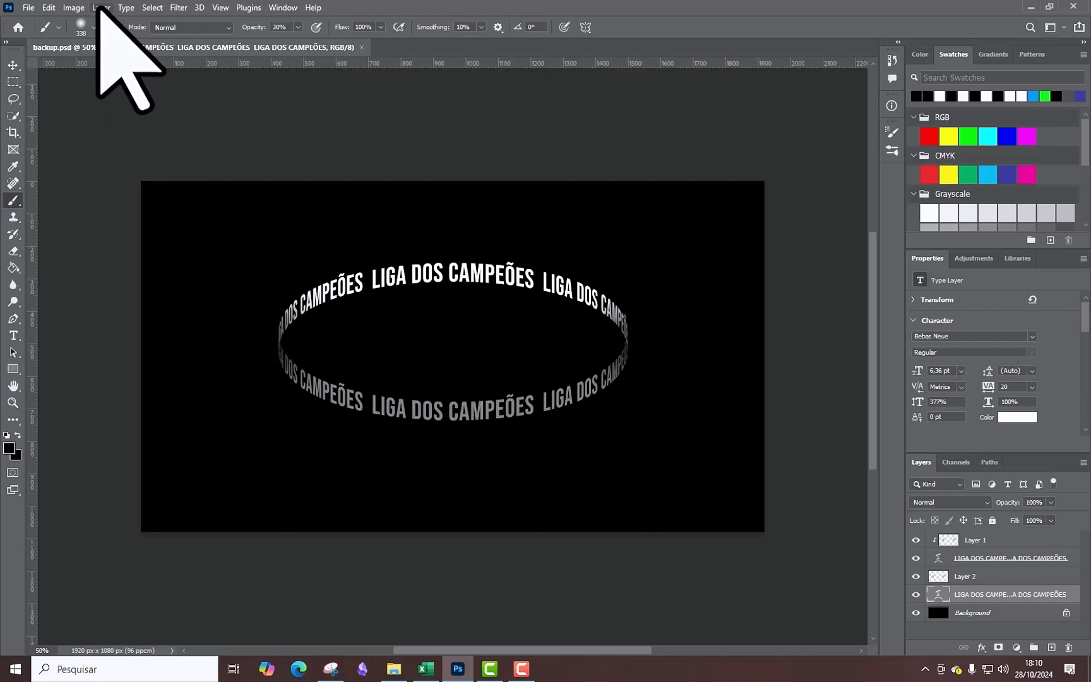
# Flatten the image and save it as a PNG named arte final with the large file size option.
pyautogui.click(100, 7)
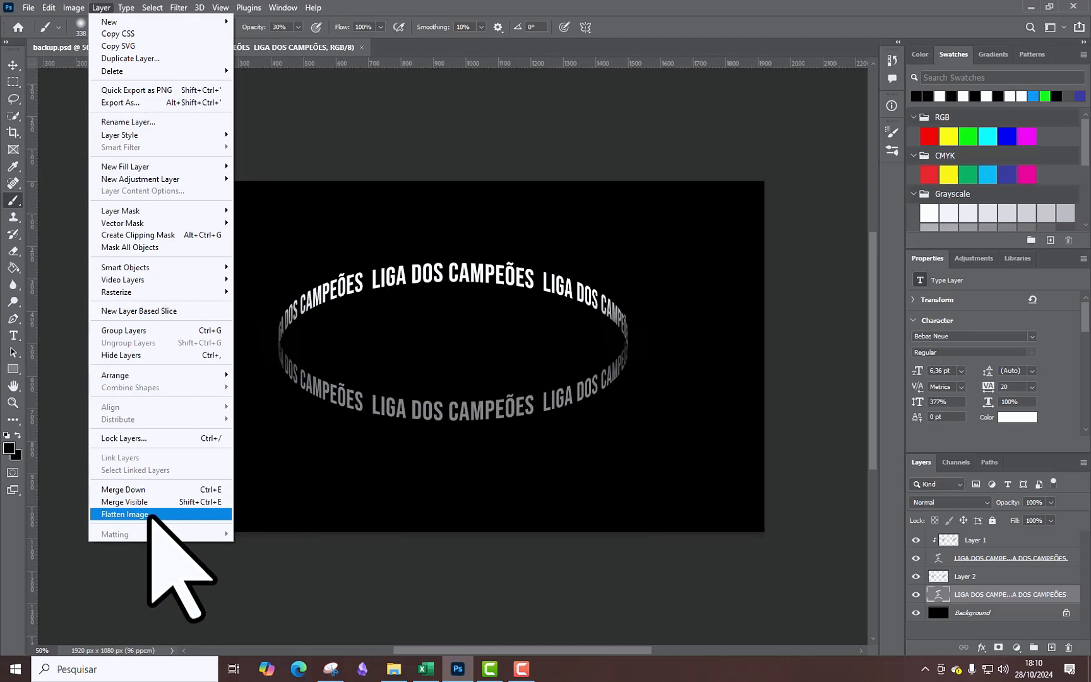
pyautogui.click(151, 515)
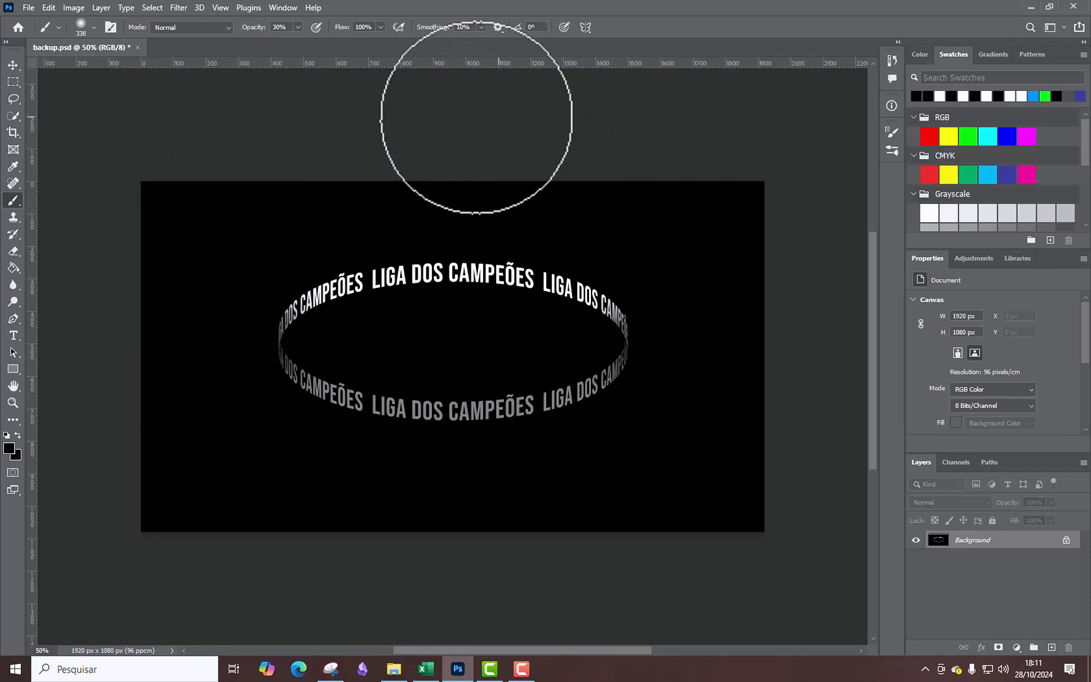
pyautogui.click(27, 7)
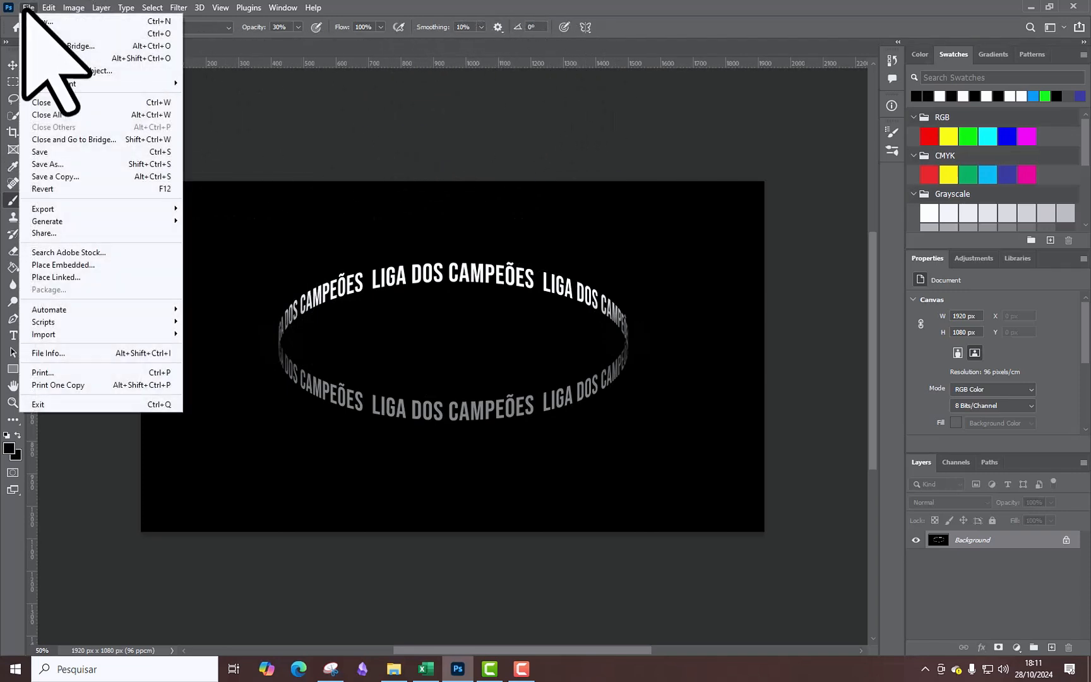
pyautogui.click(46, 165)
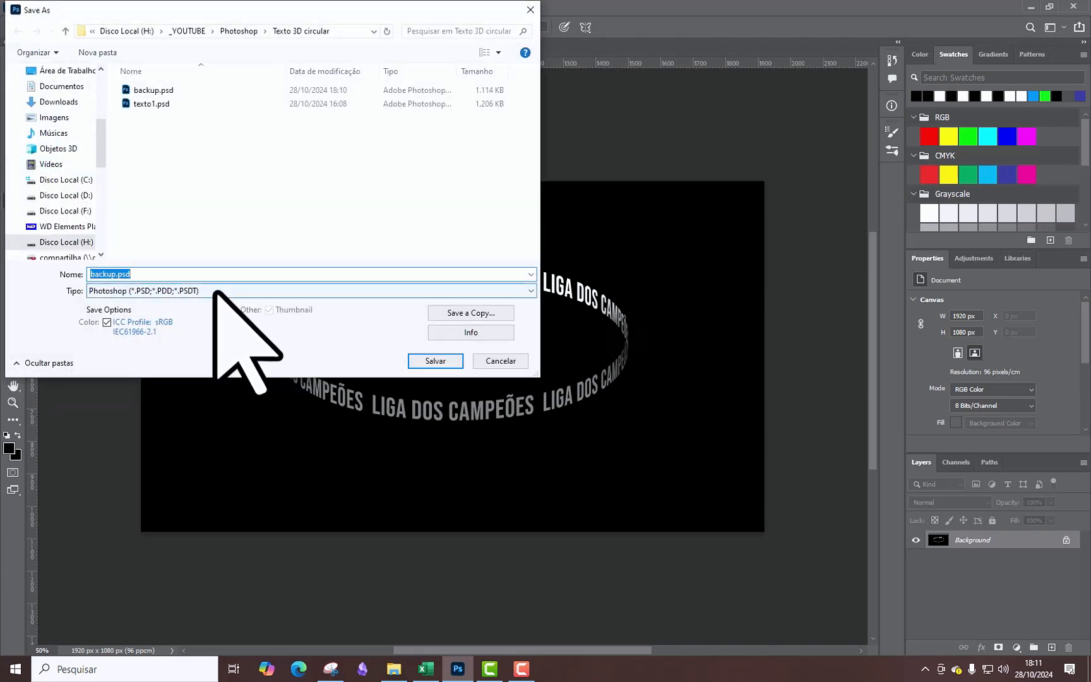
pyautogui.click(215, 291)
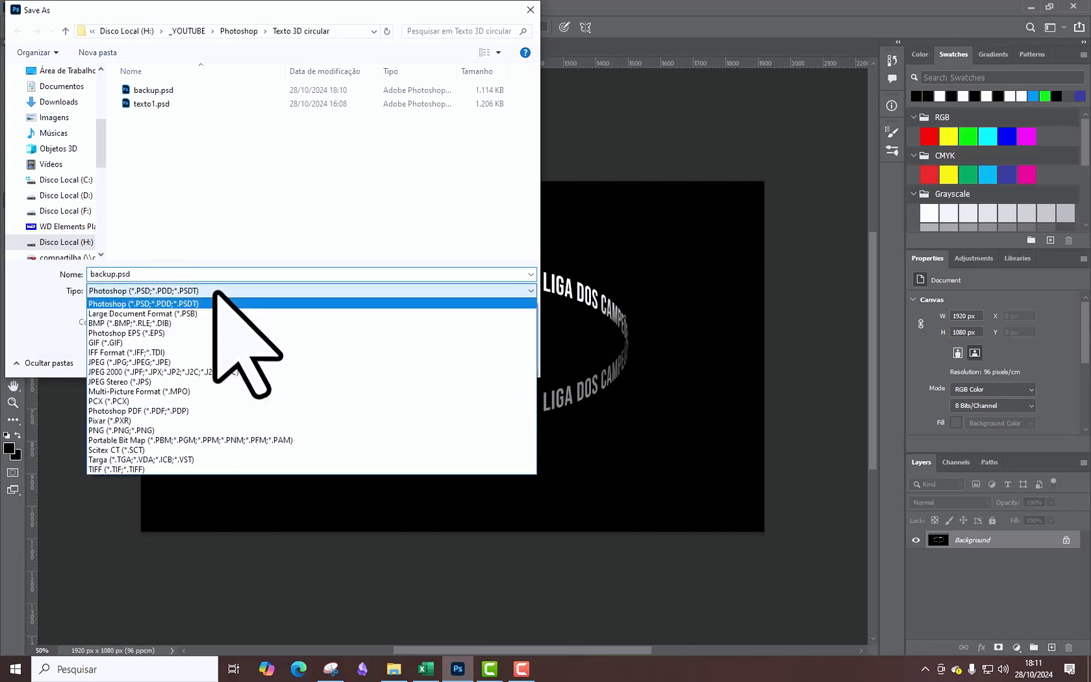
pyautogui.click(148, 431)
pyautogui.write('png')
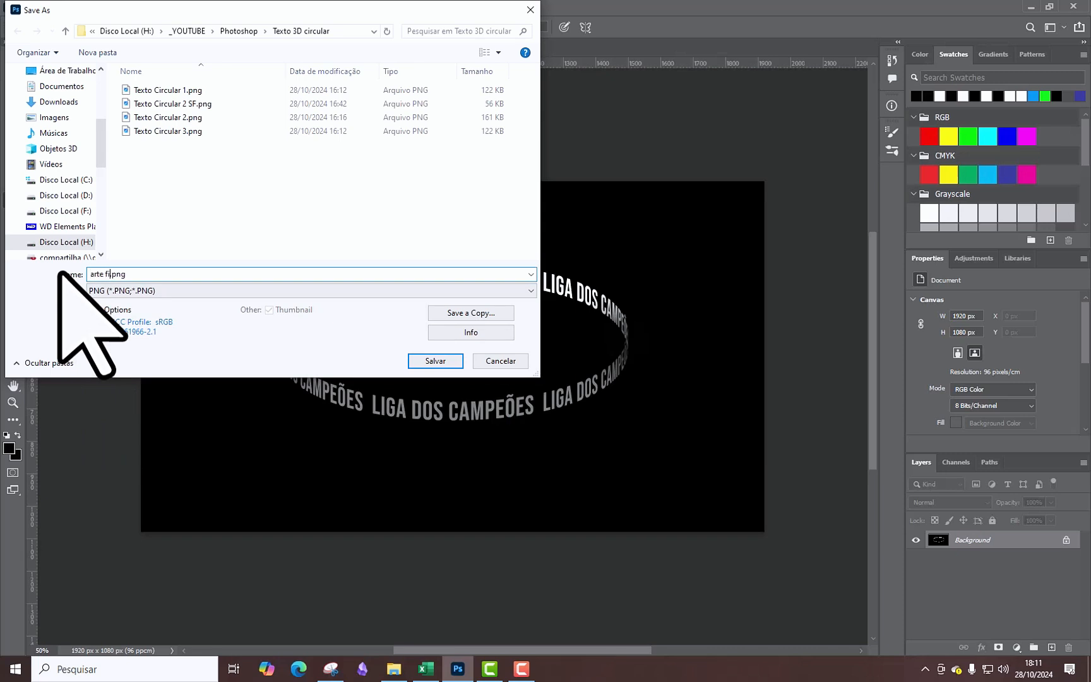
pyautogui.click(429, 362)
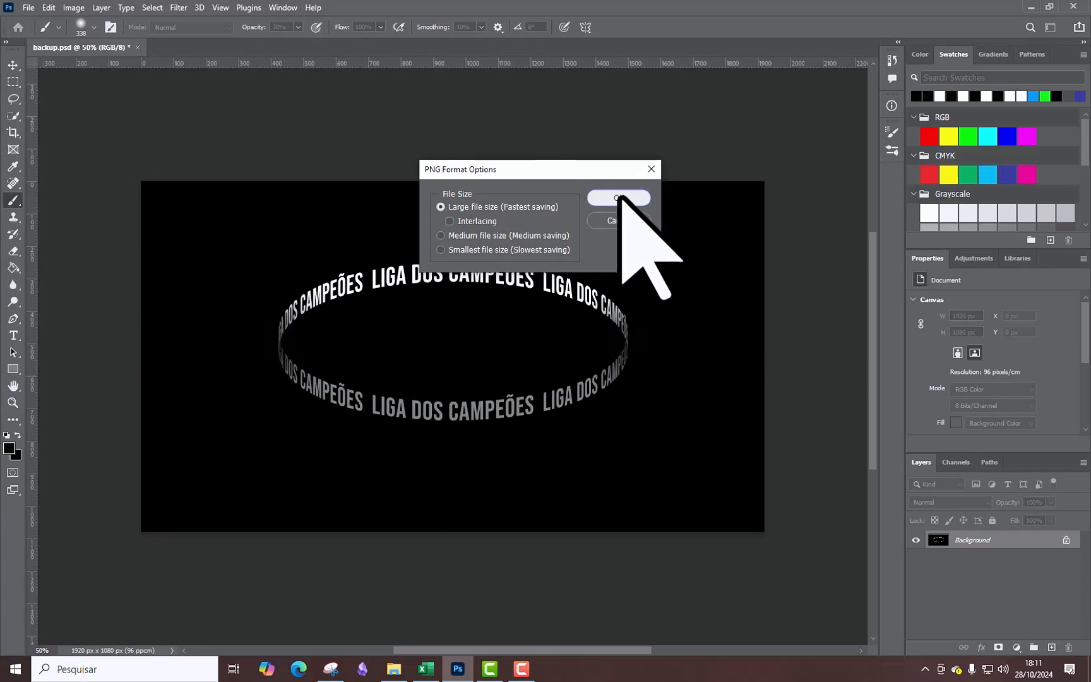
pyautogui.click(623, 197)
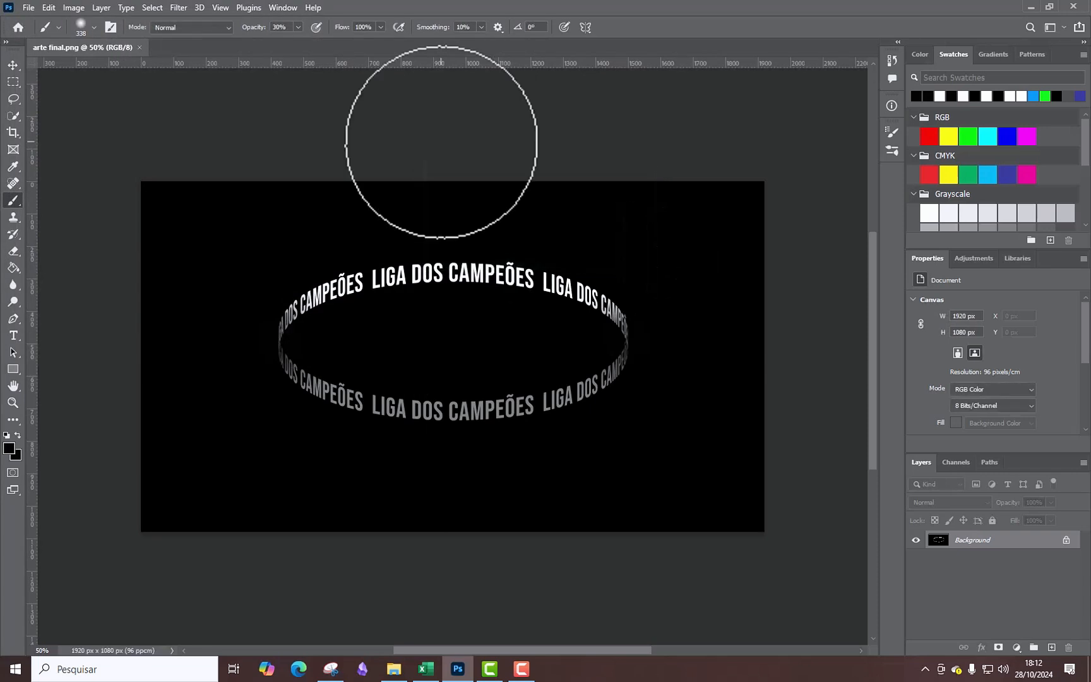